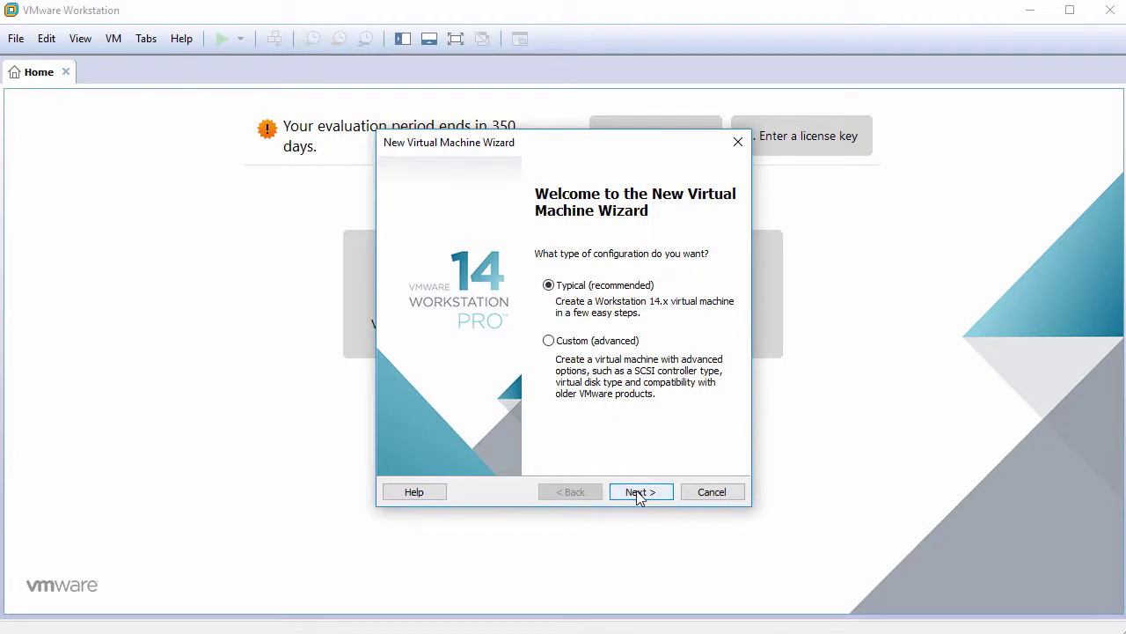
Choose to install the OS later, with Linux Debian 9.x 64-bit as the guest
{"action": "left_click", "coordinate": [638, 495]}
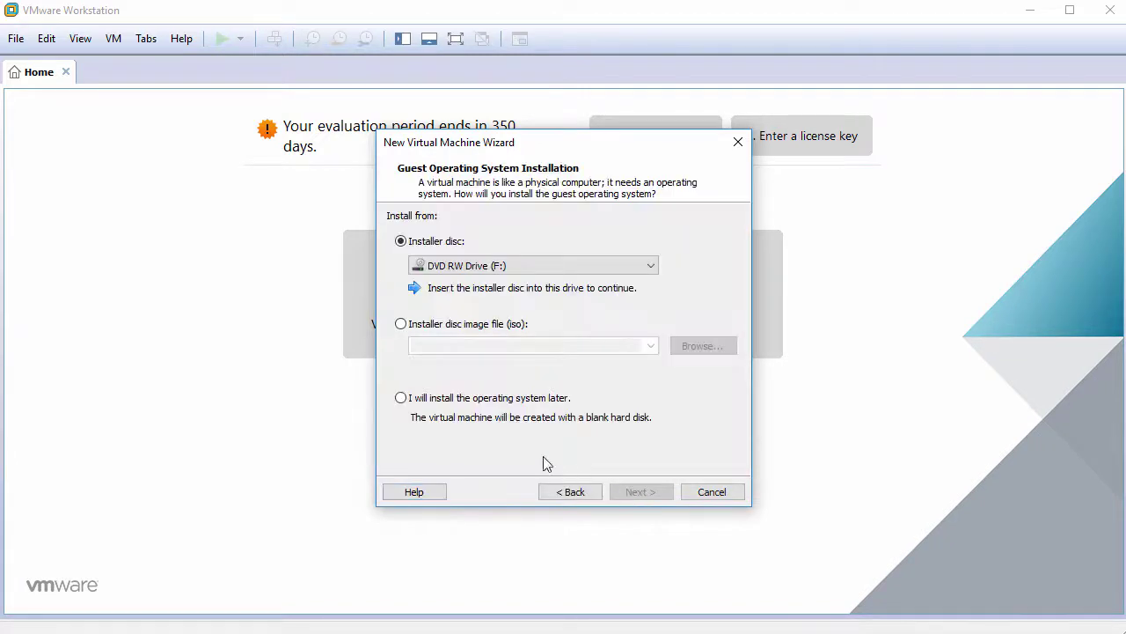
{"action": "left_click", "coordinate": [441, 401]}
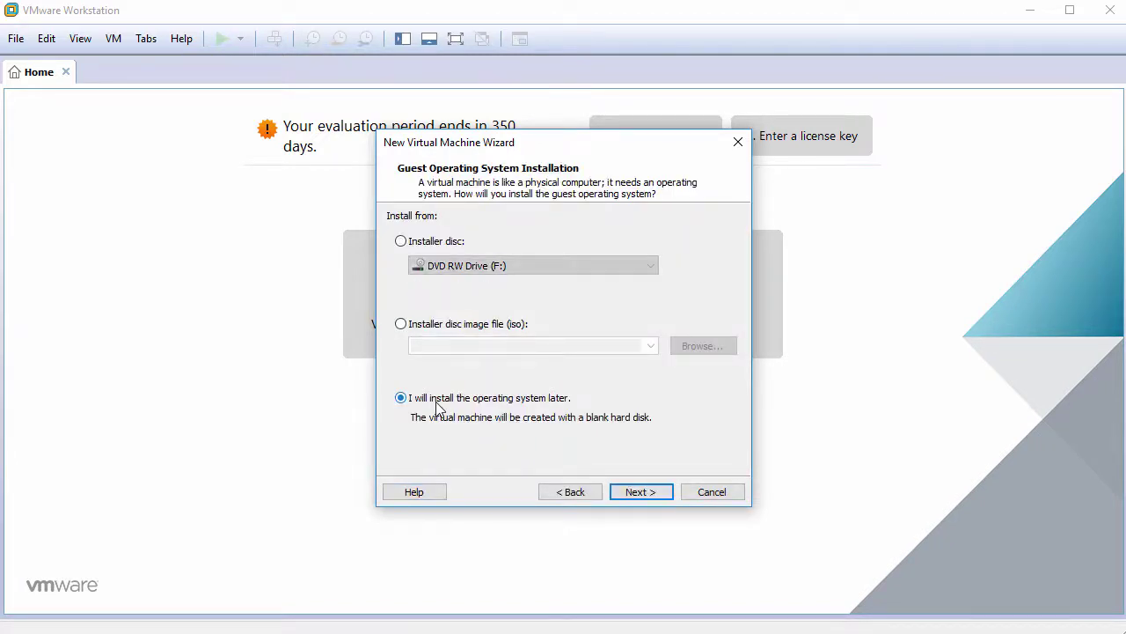
{"action": "left_click", "coordinate": [642, 493]}
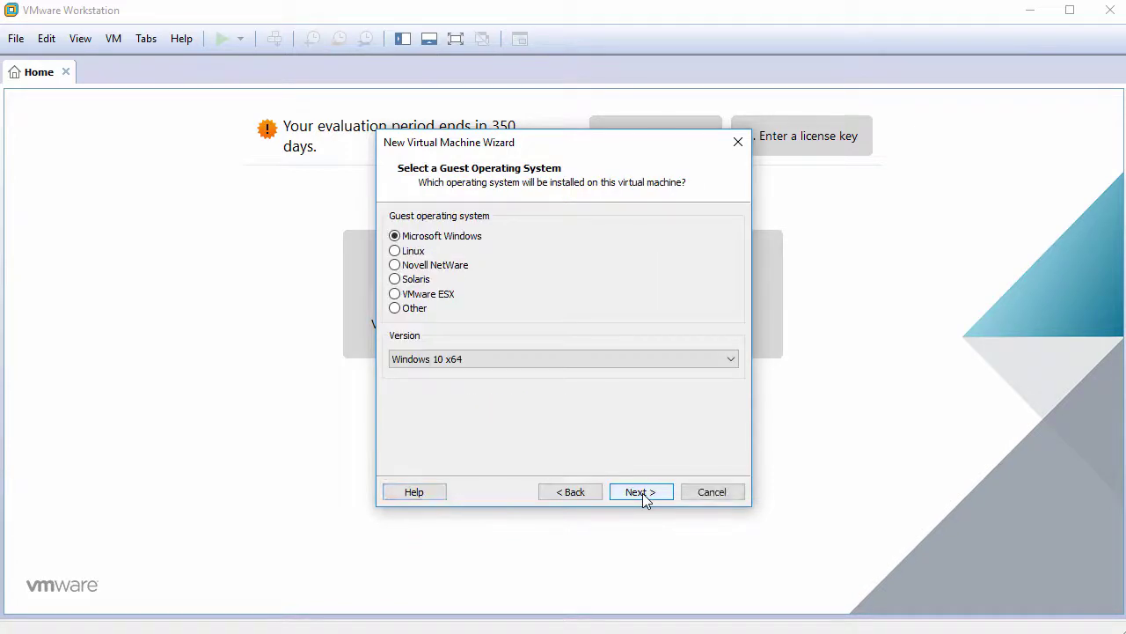
{"action": "left_click", "coordinate": [419, 253]}
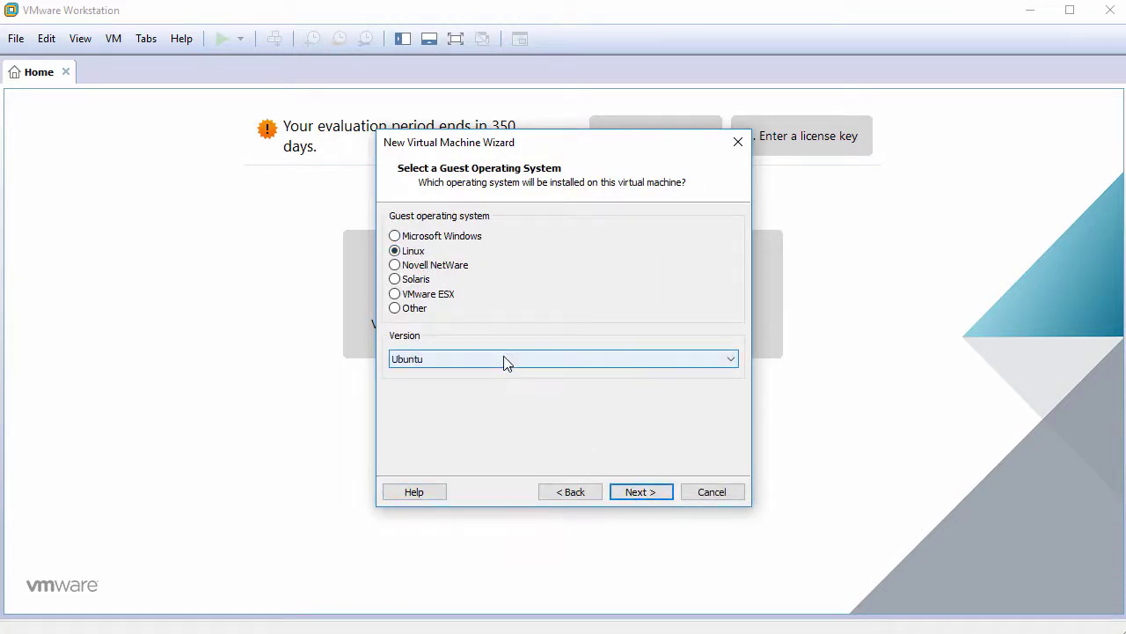
{"action": "left_click", "coordinate": [506, 360]}
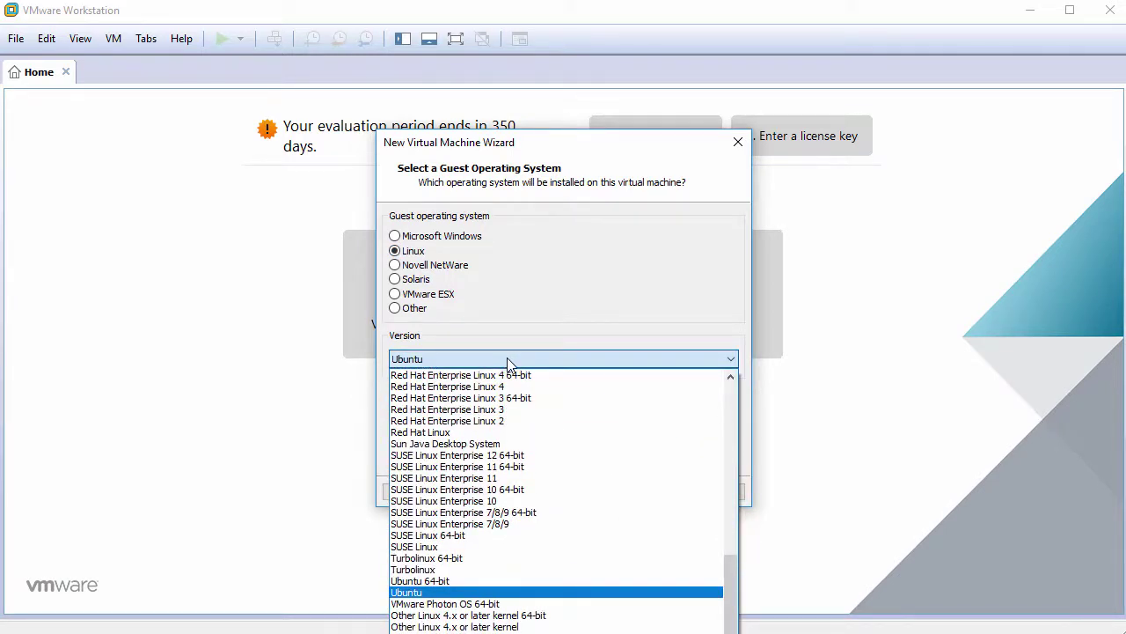
{"action": "left_click_drag", "start_coordinate": [728, 601], "coordinate": [728, 456]}
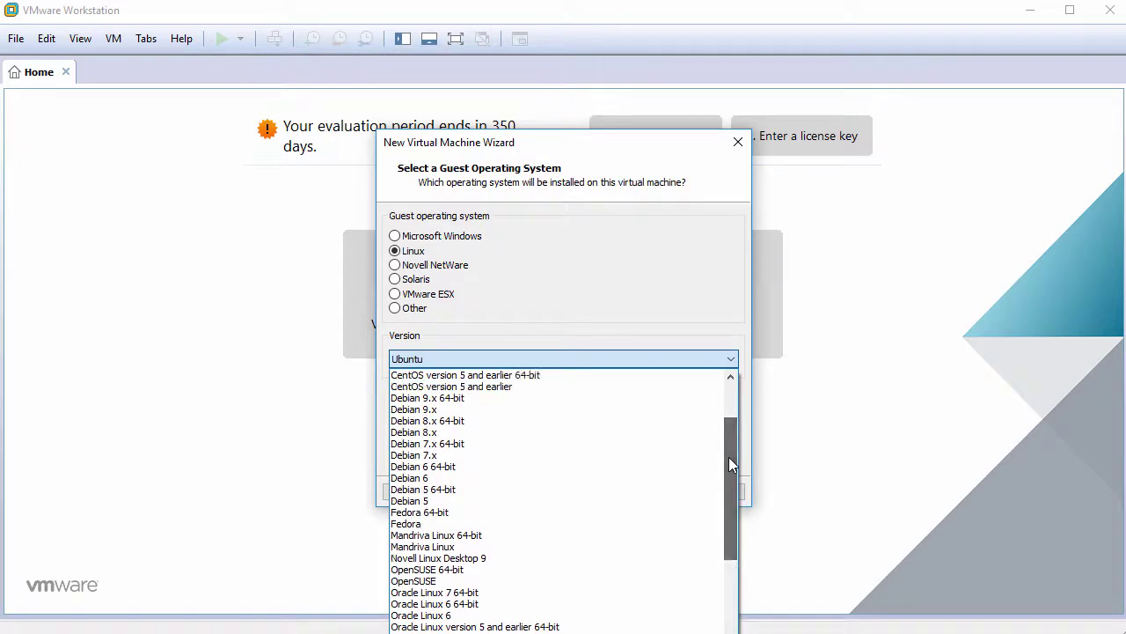
{"action": "left_click", "coordinate": [590, 400]}
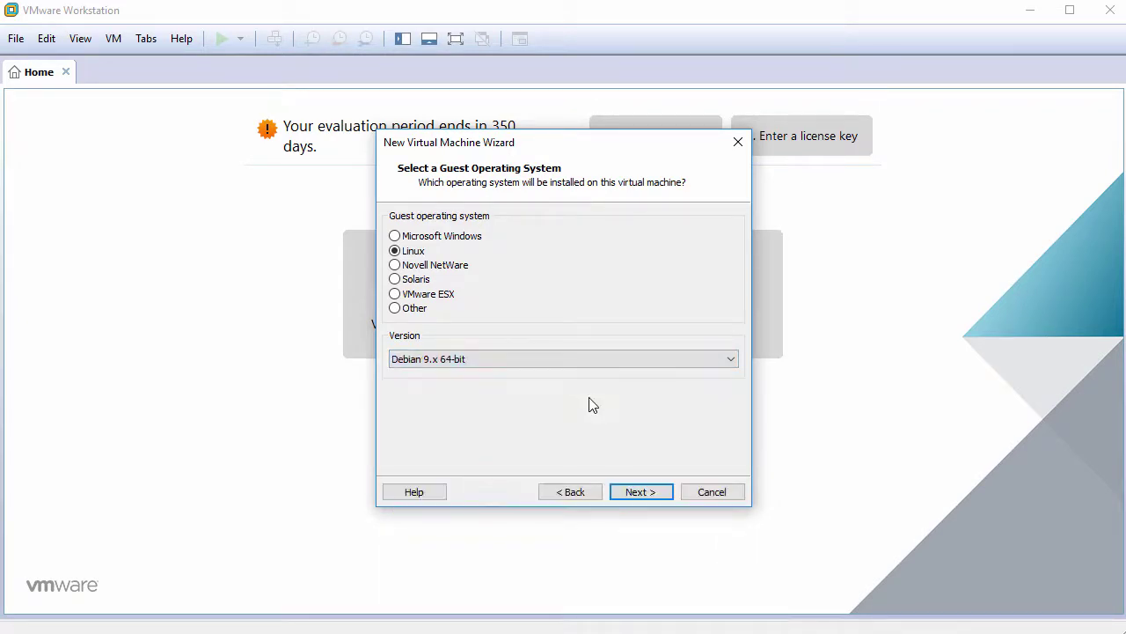
Name the VM MXLinux17, give it a 60 GB single-file disk, and customize hardware
{"action": "left_click", "coordinate": [651, 492]}
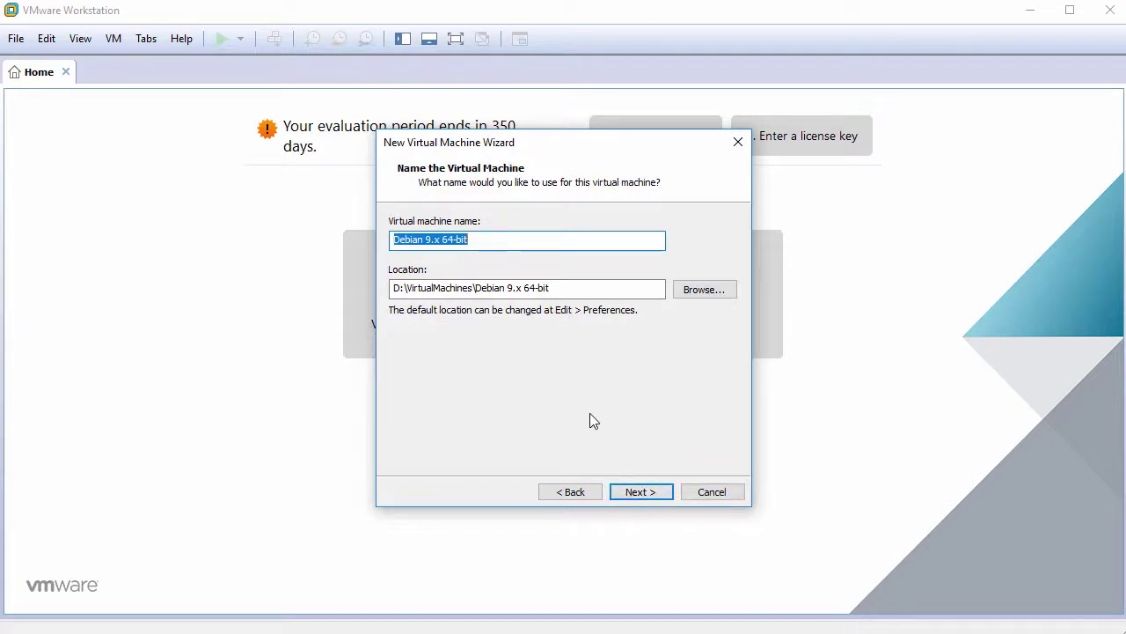
{"action": "type", "text": "MXLi"}
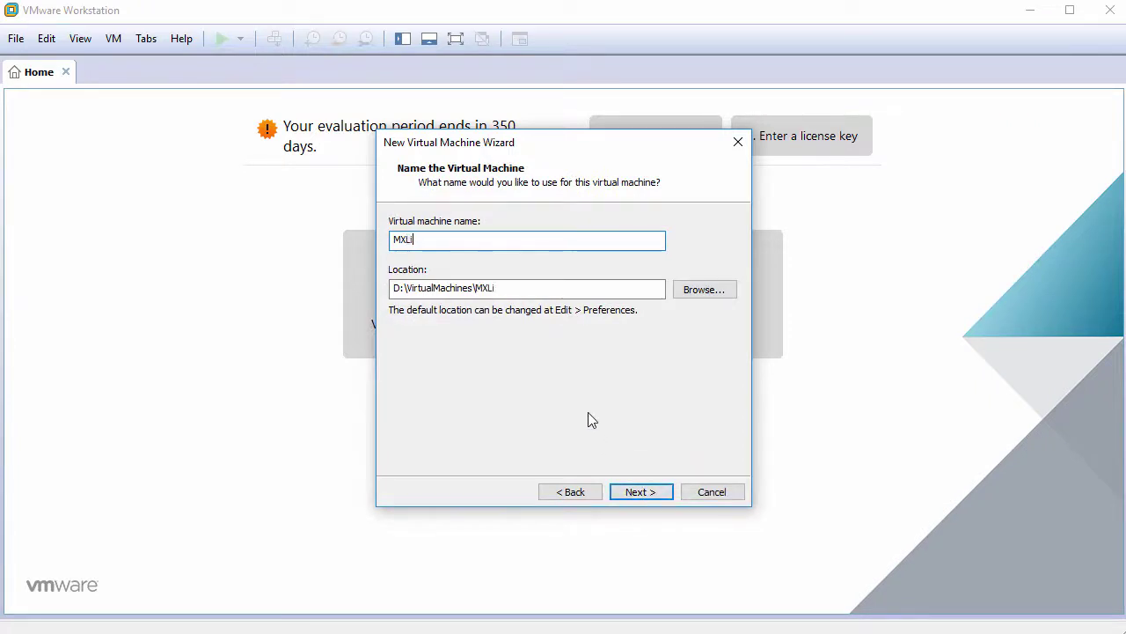
{"action": "type", "text": "nux17"}
{"action": "left_click", "coordinate": [644, 492]}
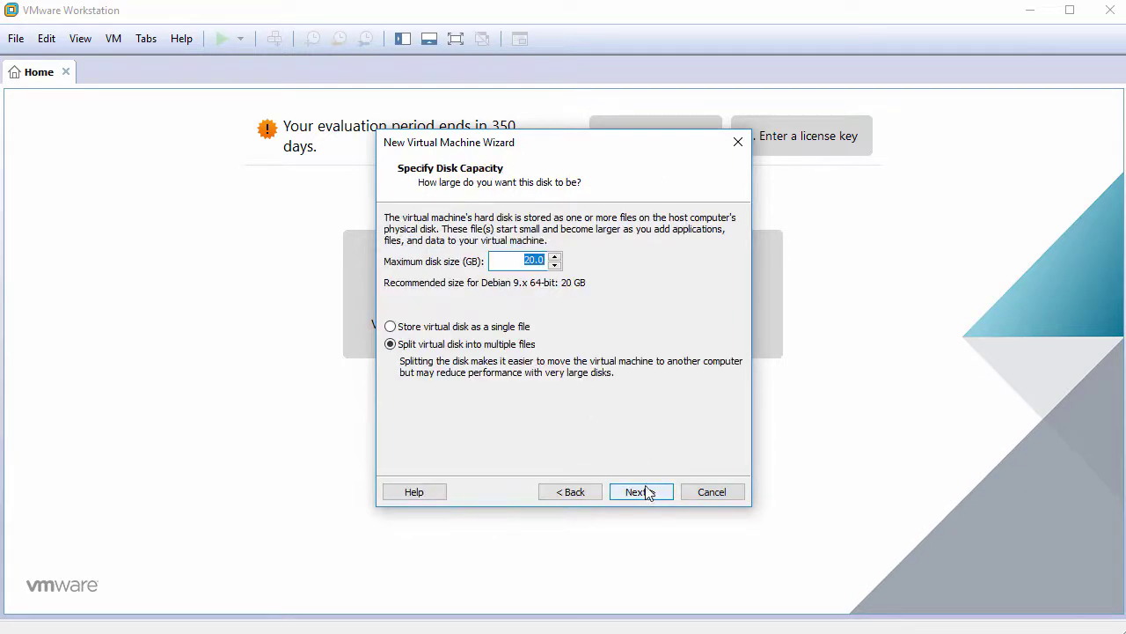
{"action": "type", "text": "60"}
{"action": "left_click", "coordinate": [495, 333]}
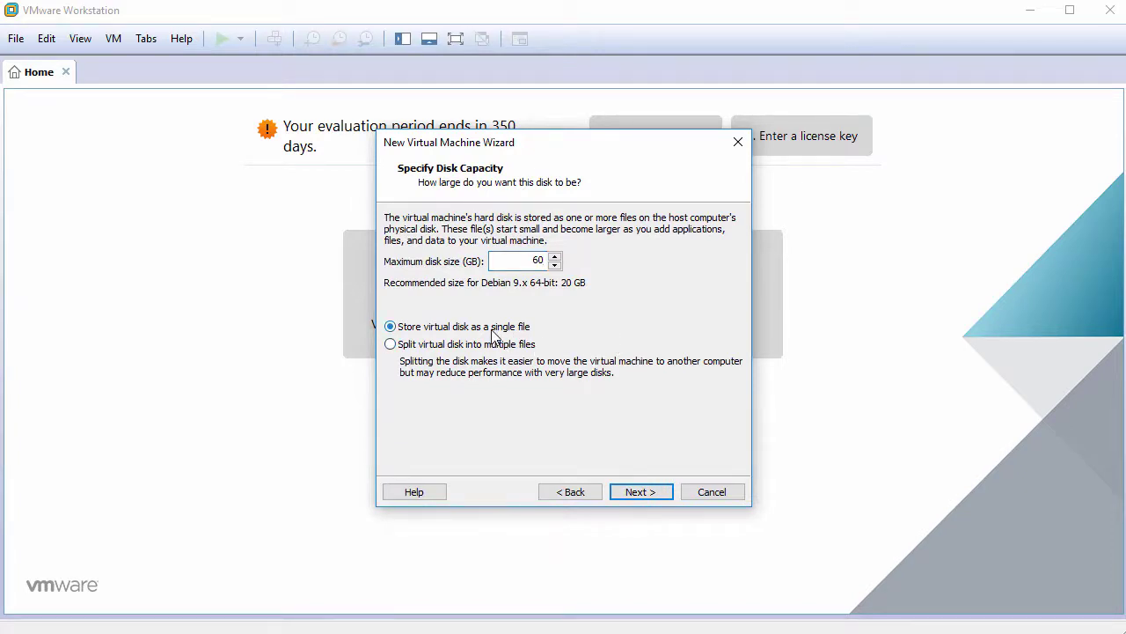
{"action": "left_click", "coordinate": [639, 492]}
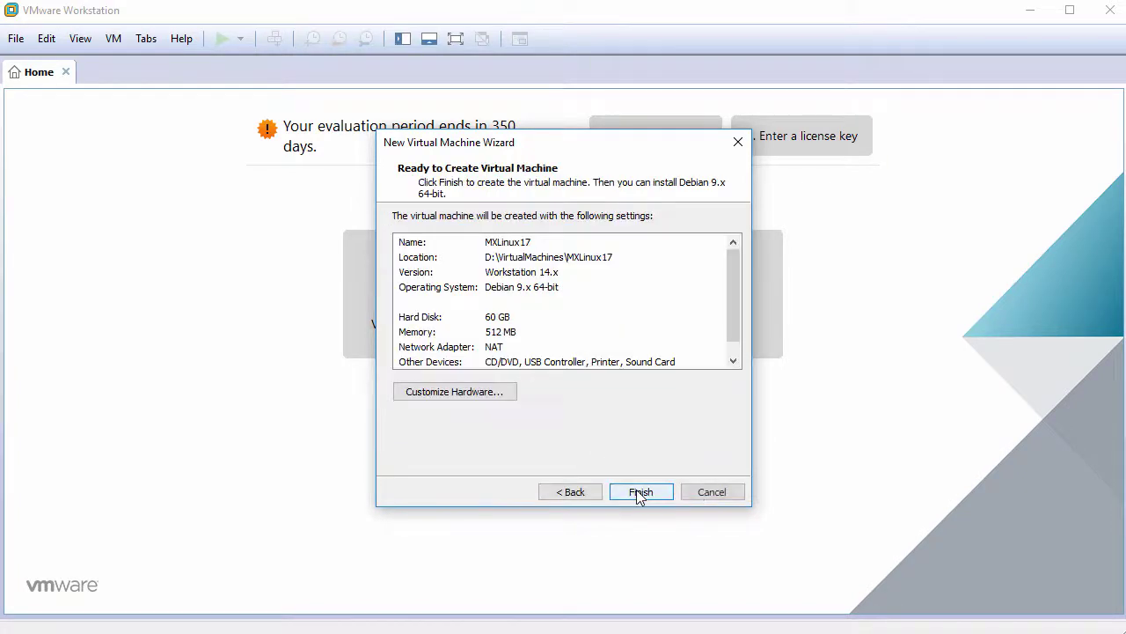
{"action": "left_click", "coordinate": [464, 393]}
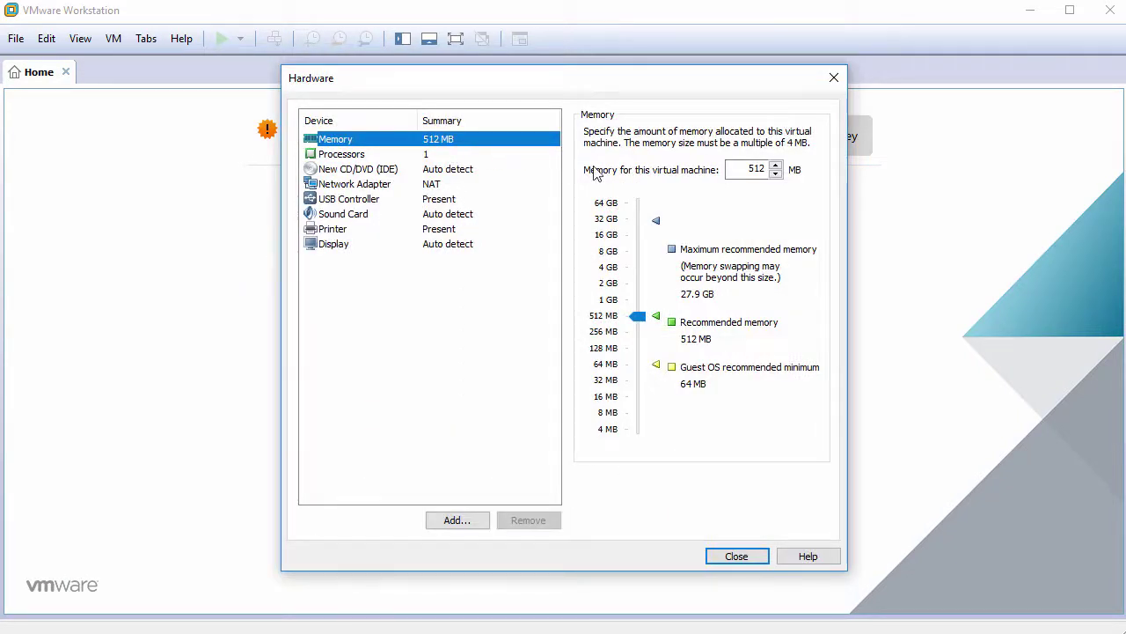
Set memory to 2048 MB and 2 cores per processor
{"action": "double_click", "coordinate": [755, 169]}
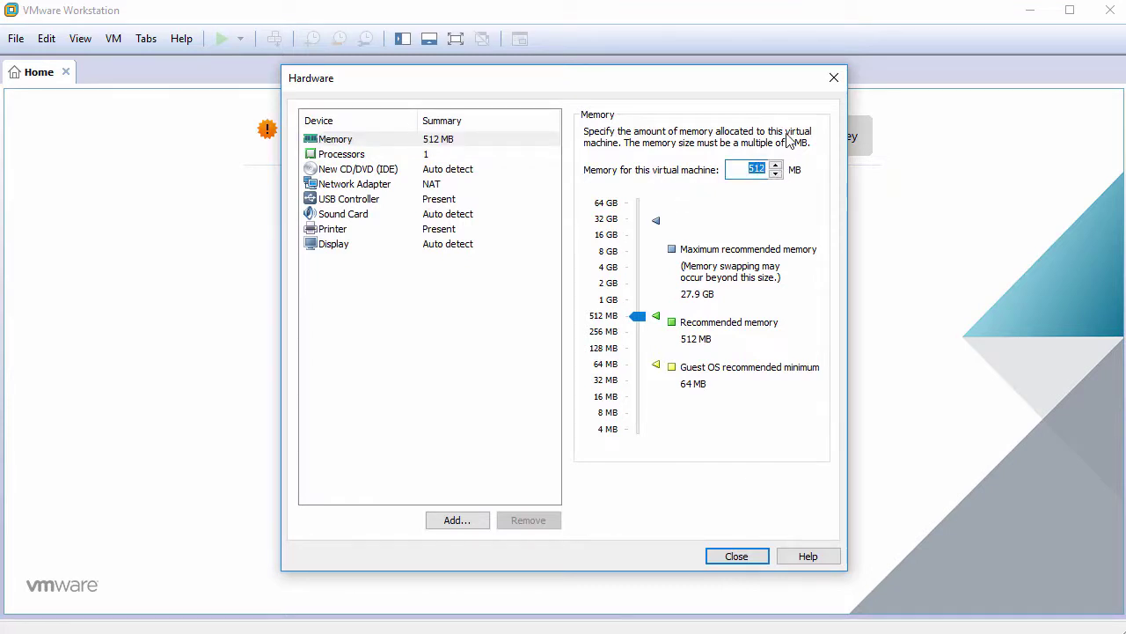
{"action": "type", "text": "2048"}
{"action": "left_click", "coordinate": [436, 158]}
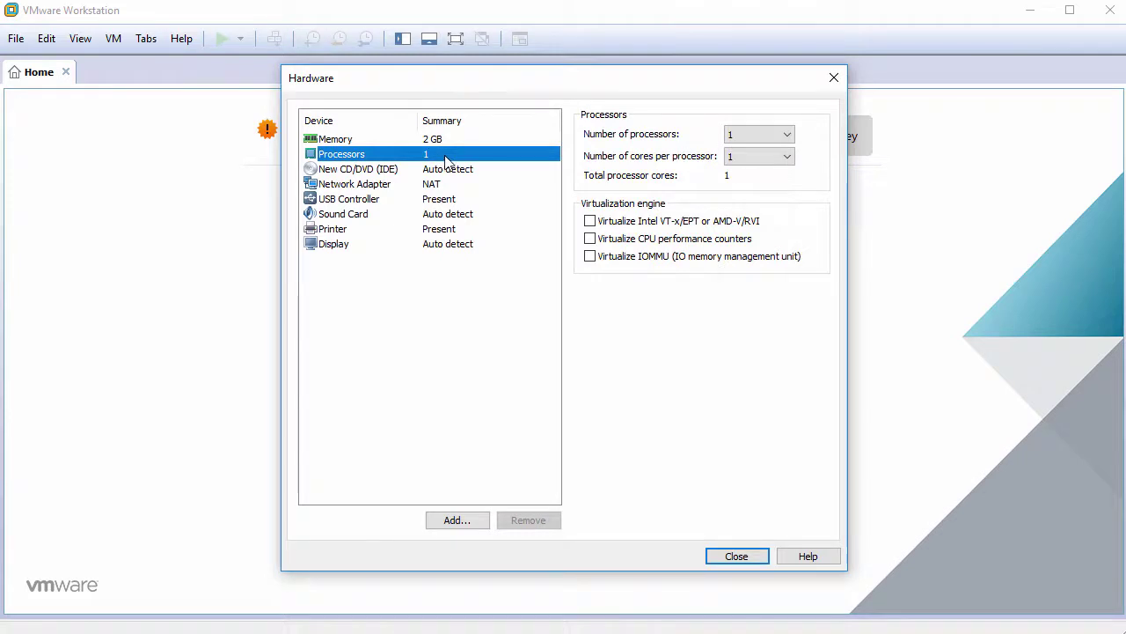
{"action": "left_click", "coordinate": [737, 158]}
{"action": "left_click", "coordinate": [739, 183]}
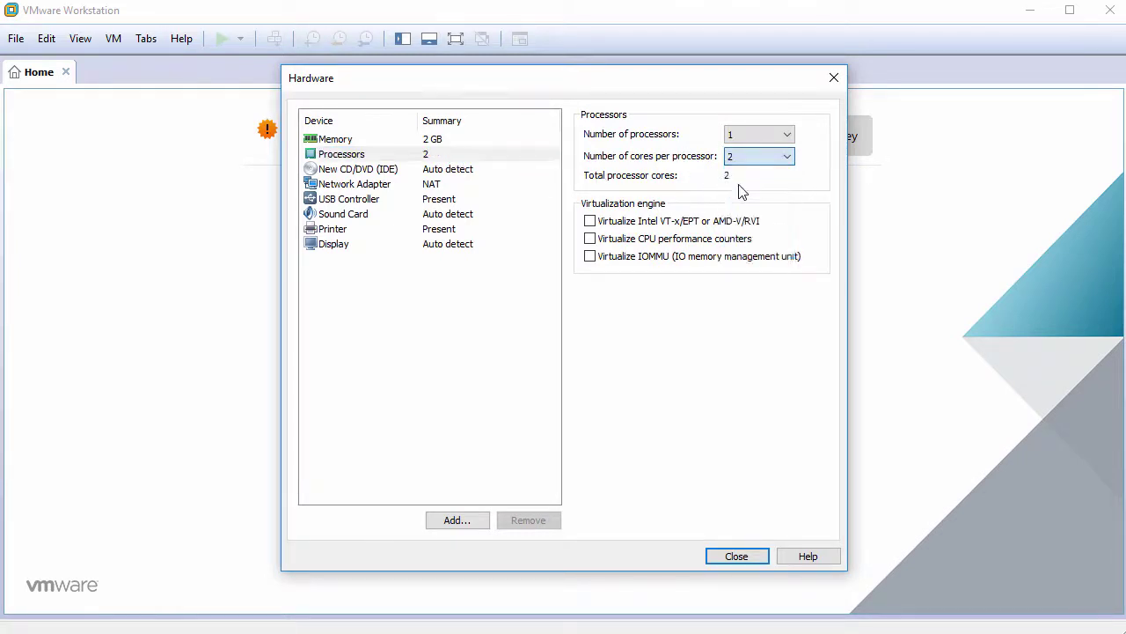
Point the CD/DVD drive at the ISO image MX-17_x64.iso
{"action": "left_click", "coordinate": [447, 171]}
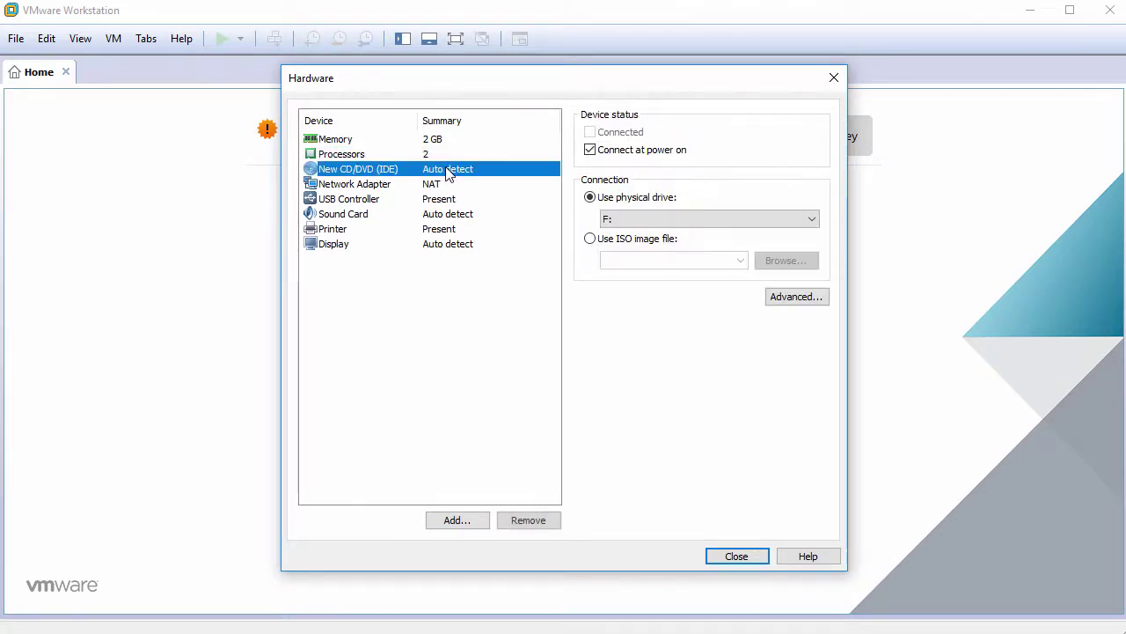
{"action": "left_click", "coordinate": [586, 239]}
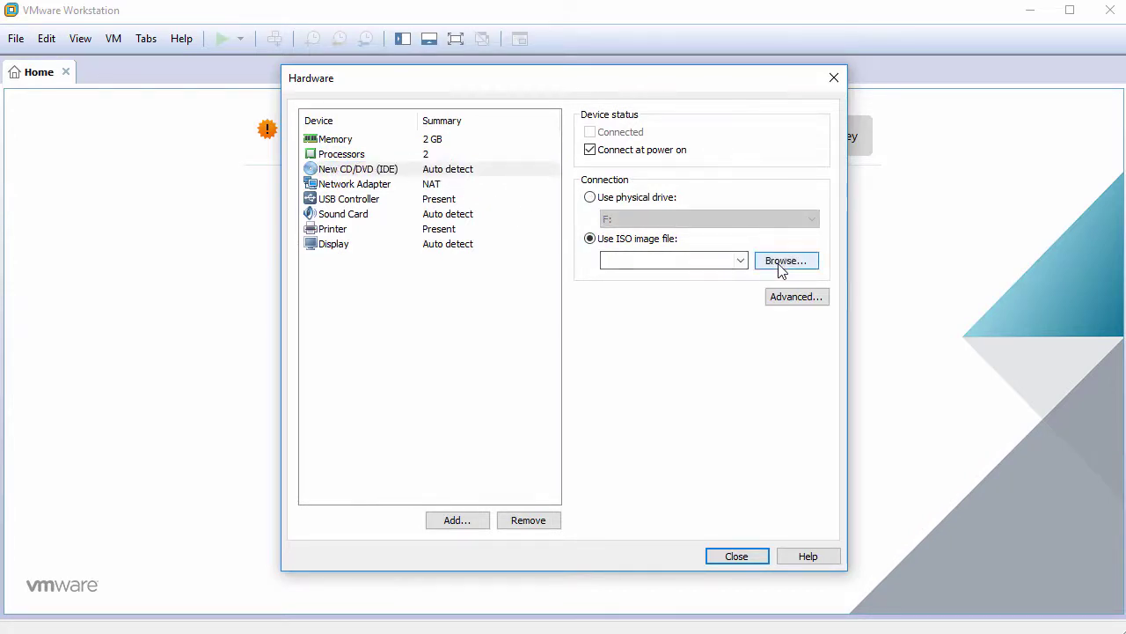
{"action": "left_click", "coordinate": [778, 264]}
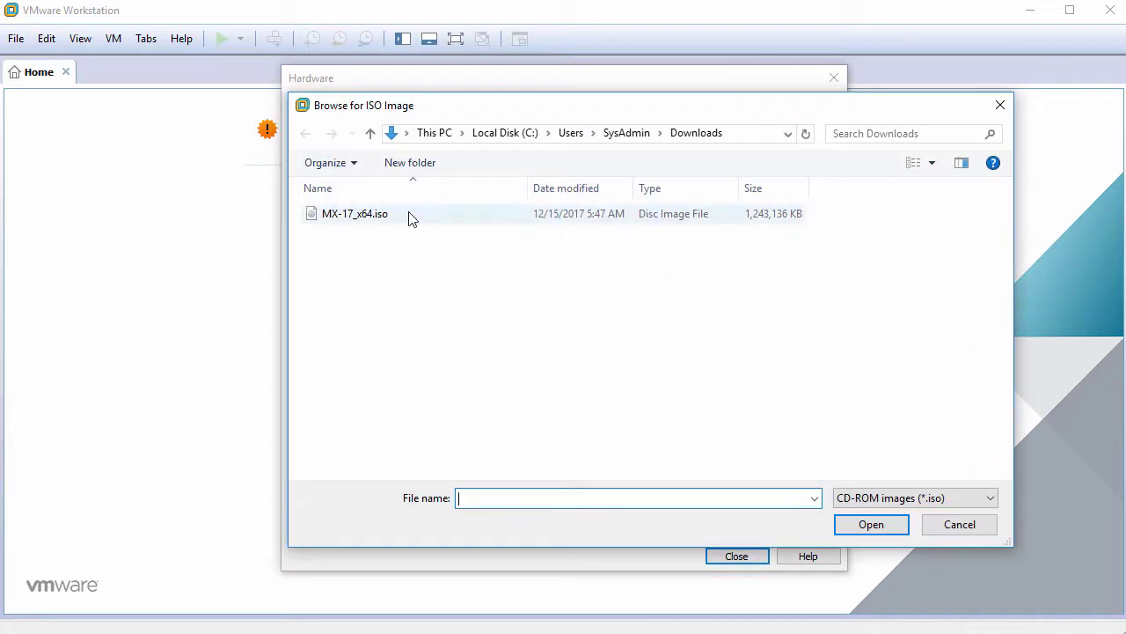
{"action": "left_click", "coordinate": [401, 213]}
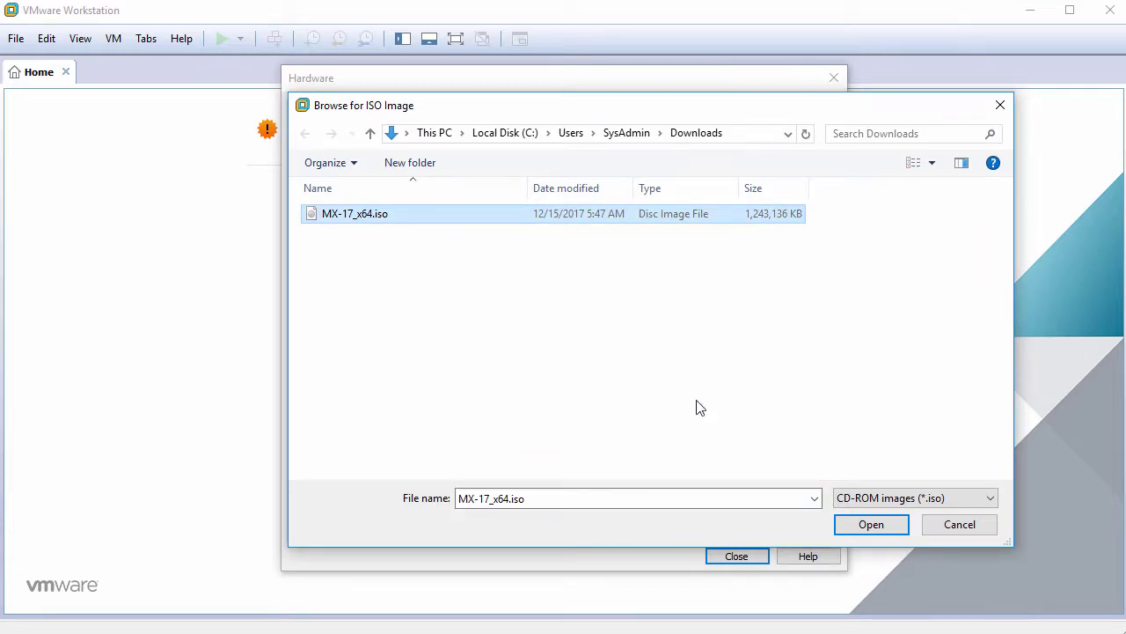
{"action": "left_click", "coordinate": [852, 522]}
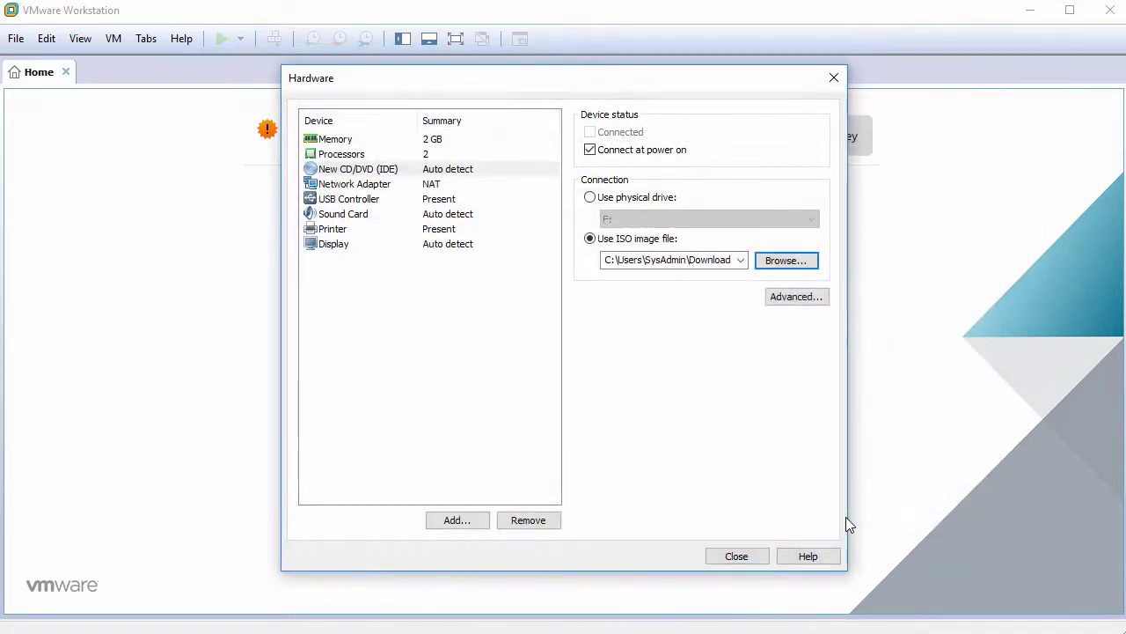
Remove the USB controller, sound card and printer, then close the hardware settings
{"action": "left_click", "coordinate": [370, 205]}
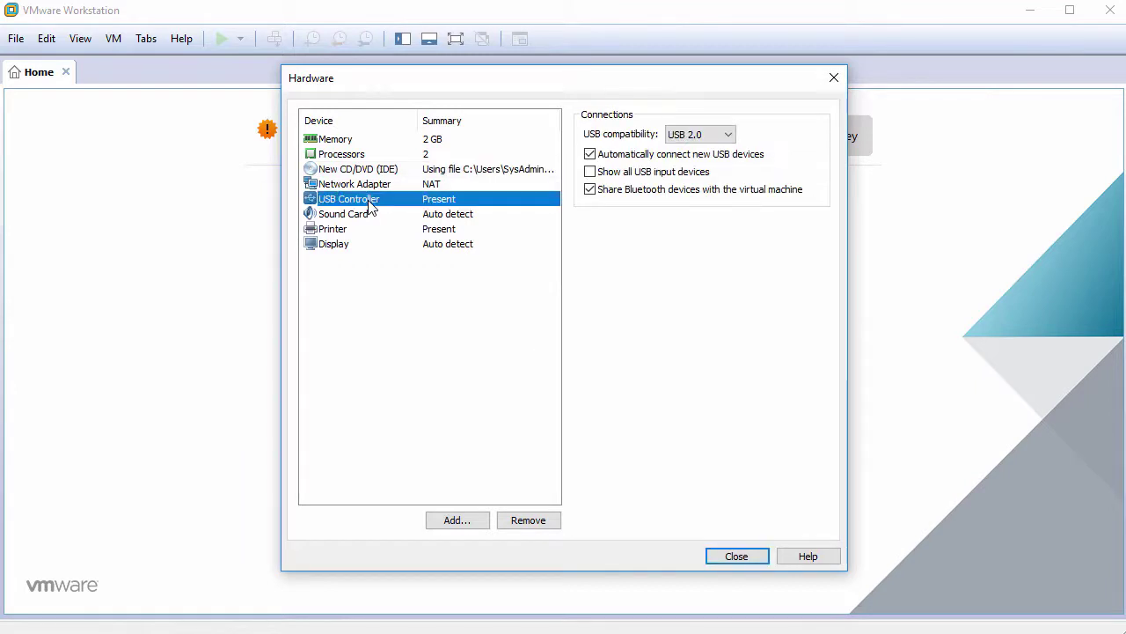
{"action": "left_click", "coordinate": [535, 526]}
{"action": "left_click", "coordinate": [538, 528]}
{"action": "left_click", "coordinate": [535, 526]}
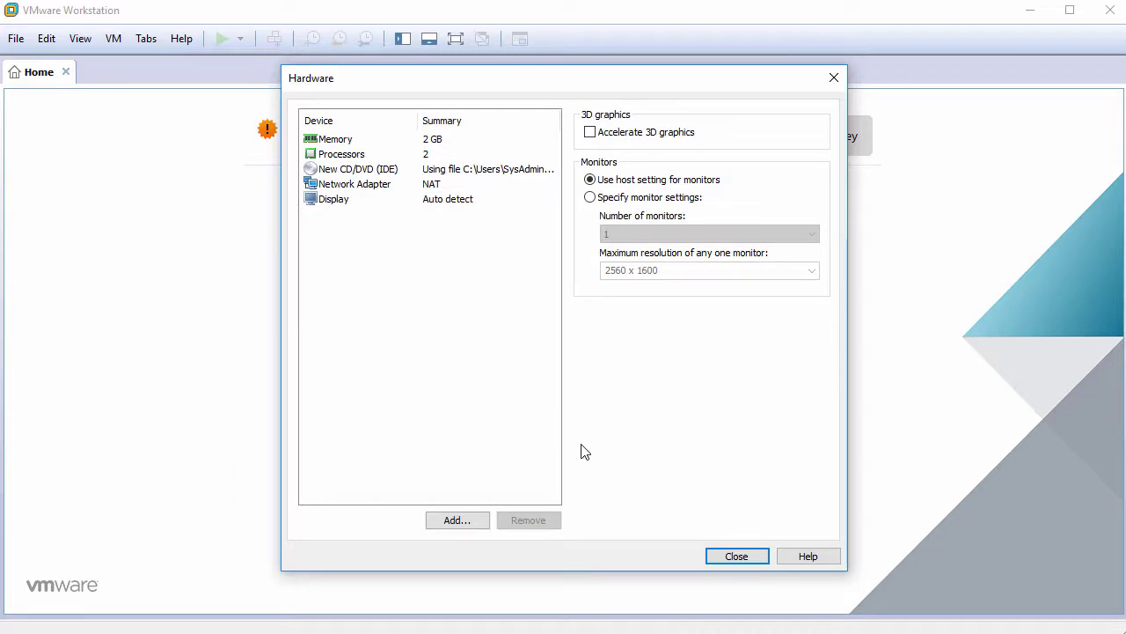
{"action": "left_click", "coordinate": [736, 559]}
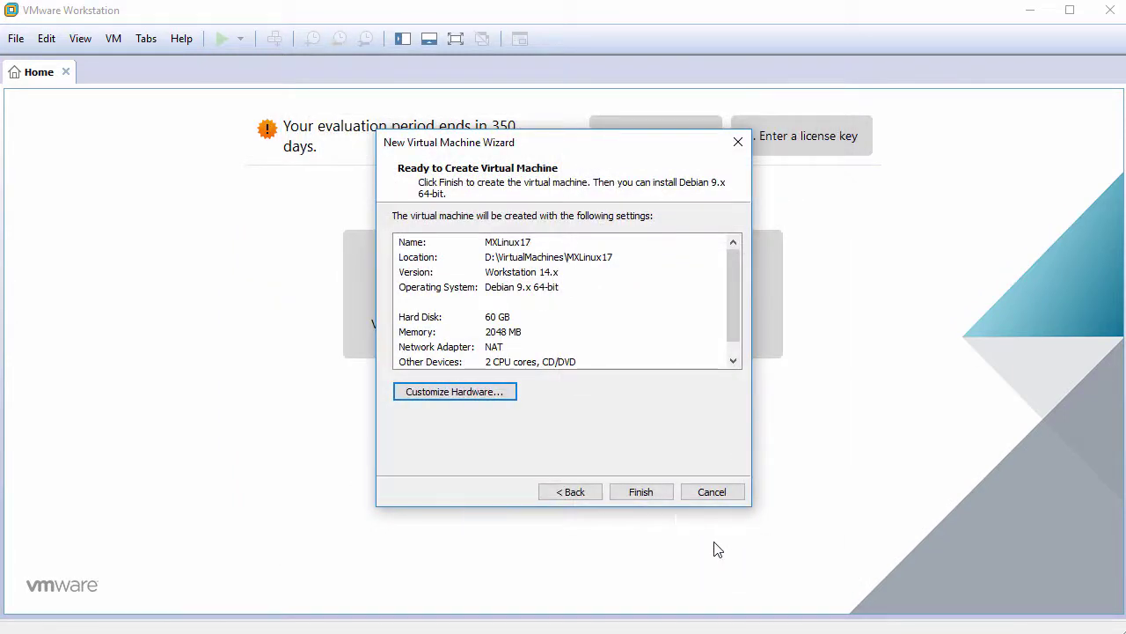
Finish the wizard, power on MXLinux17 and boot the default MX-17 x64 live entry
{"action": "left_click", "coordinate": [650, 494]}
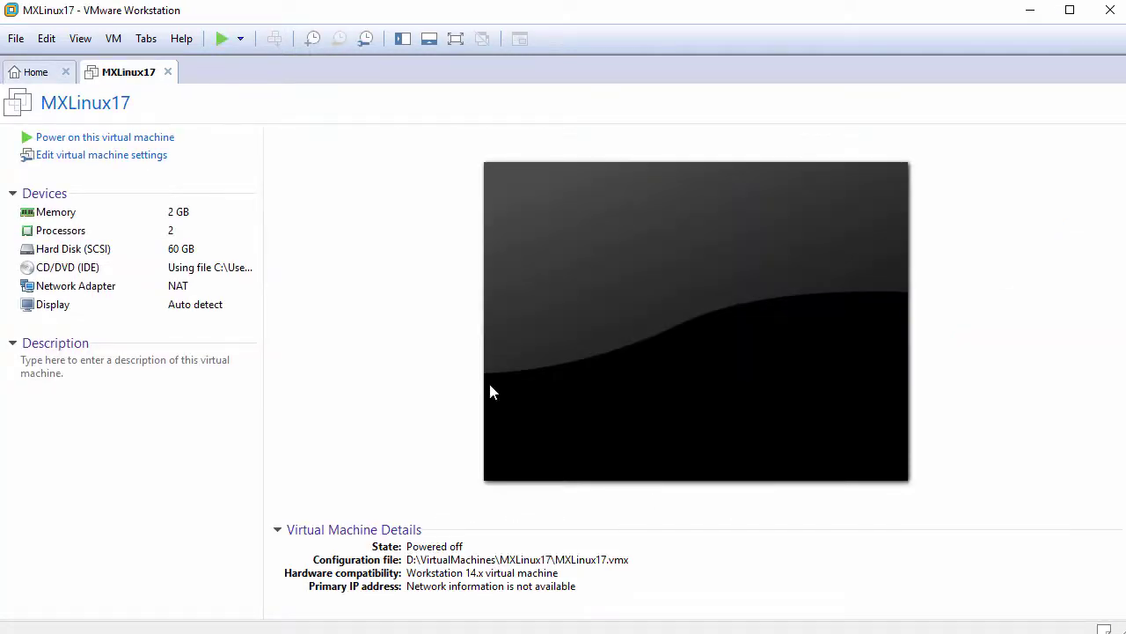
{"action": "left_click", "coordinate": [124, 146]}
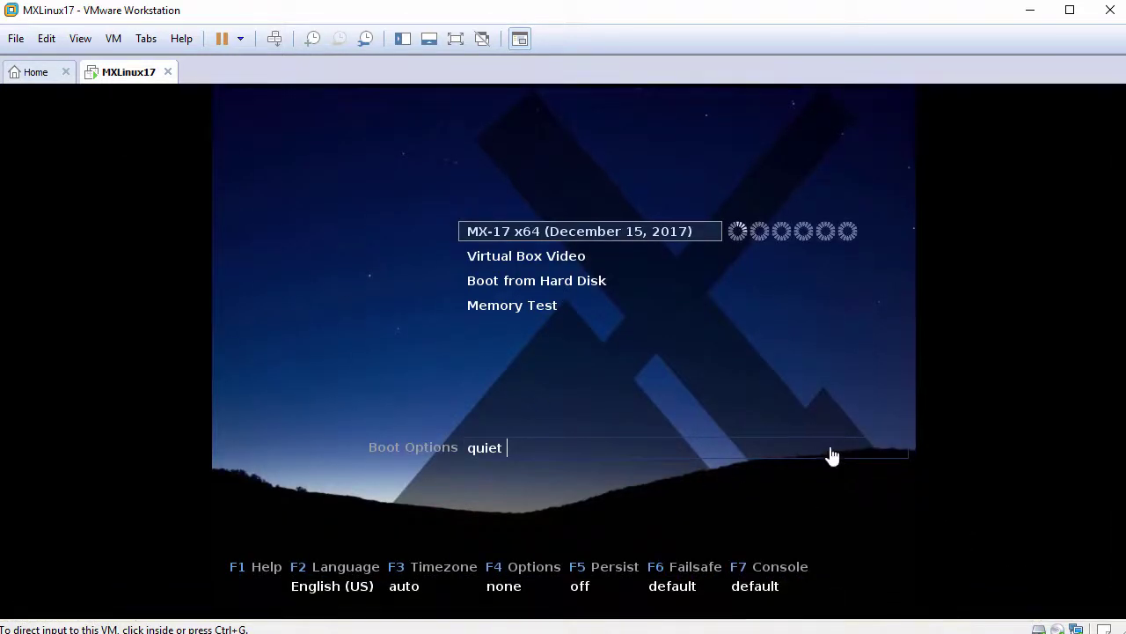
{"action": "left_click", "coordinate": [727, 377]}
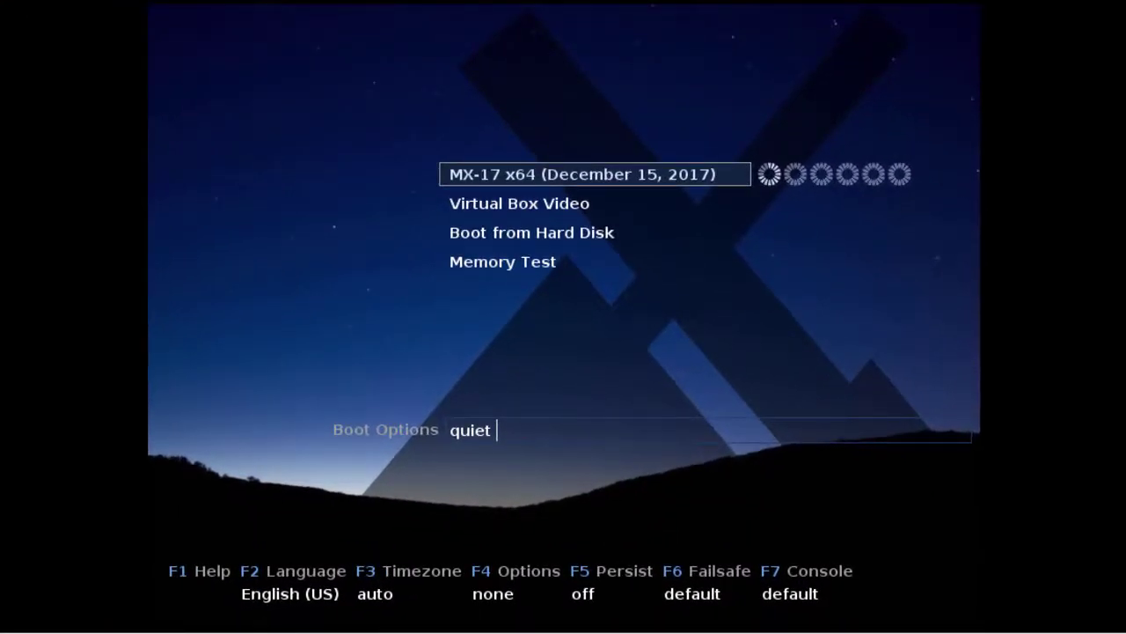
{"action": "key", "text": "Return"}
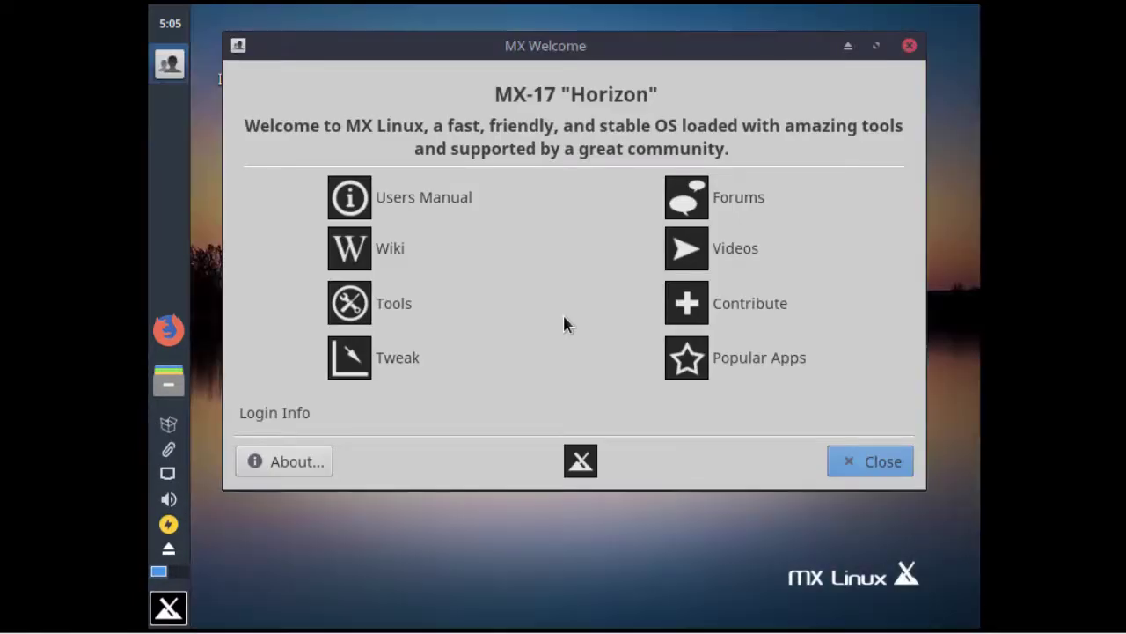
Close MX Welcome, launch the desktop Installer and accept the Terms of Use
{"action": "left_click", "coordinate": [875, 463]}
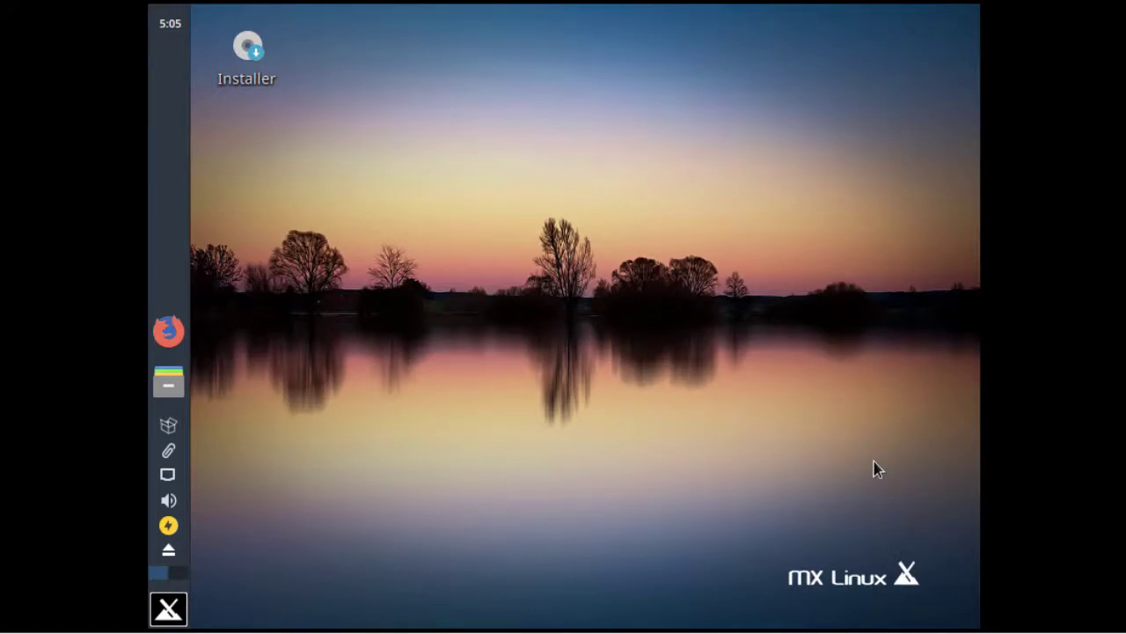
{"action": "double_click", "coordinate": [256, 60]}
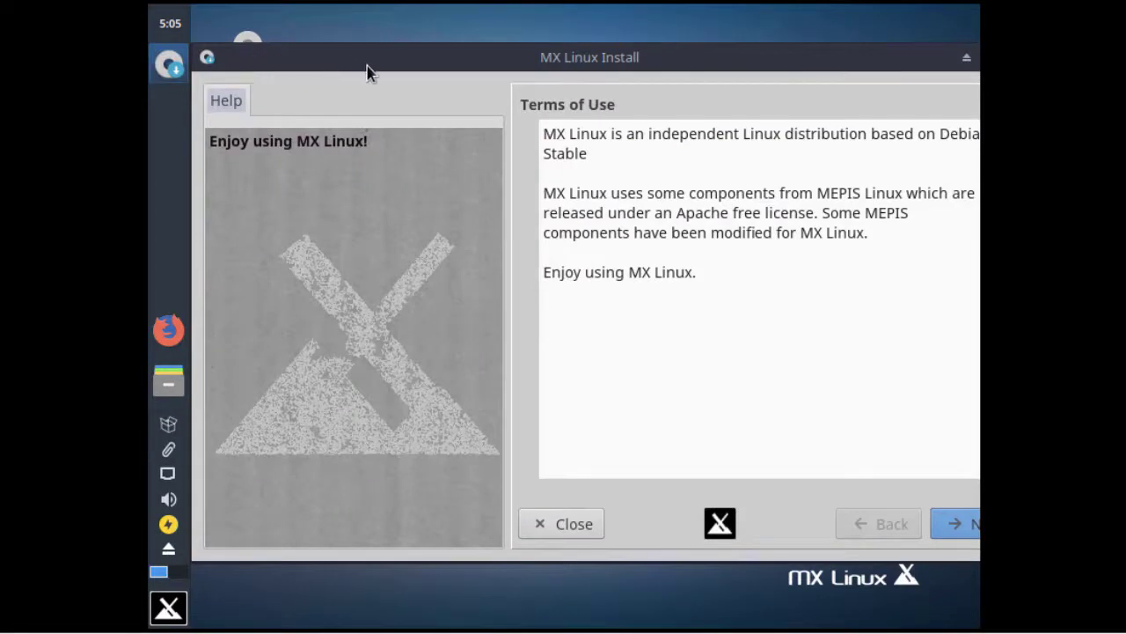
{"action": "left_click_drag", "start_coordinate": [370, 72], "coordinate": [336, 66]}
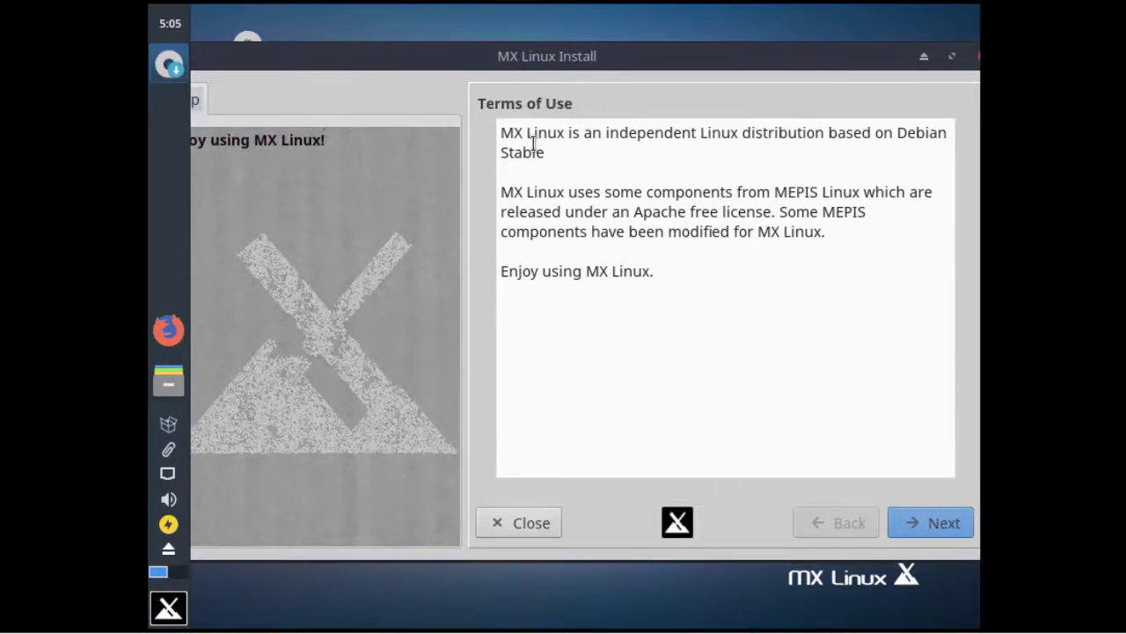
{"action": "left_click", "coordinate": [927, 522]}
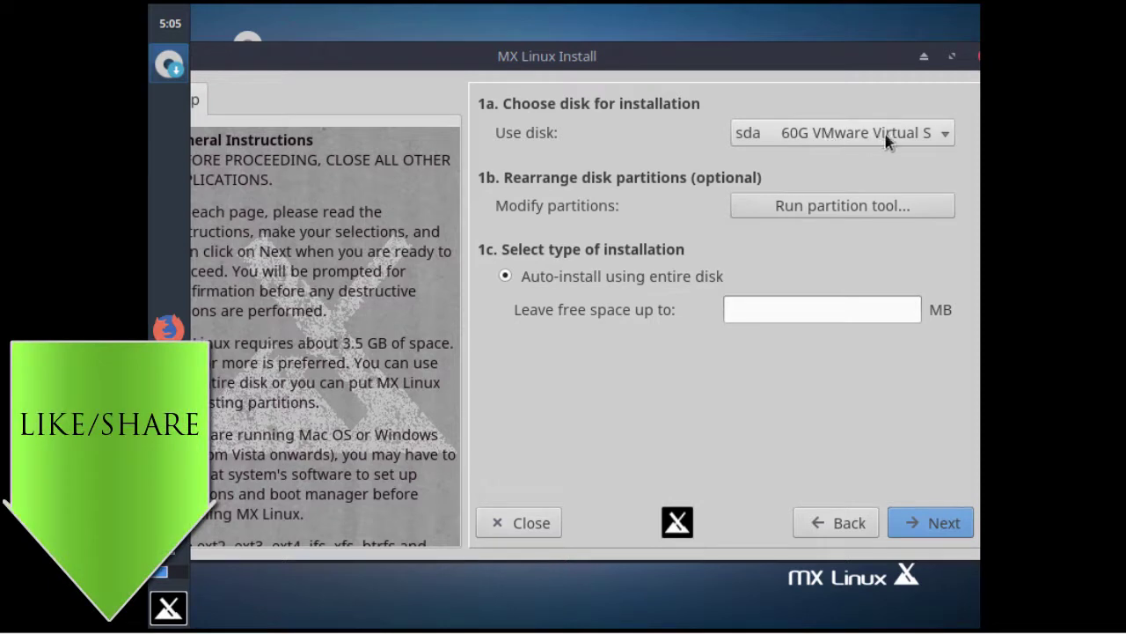
Start the install and confirm formatting the entire /dev/sda disk
{"action": "left_click", "coordinate": [926, 522]}
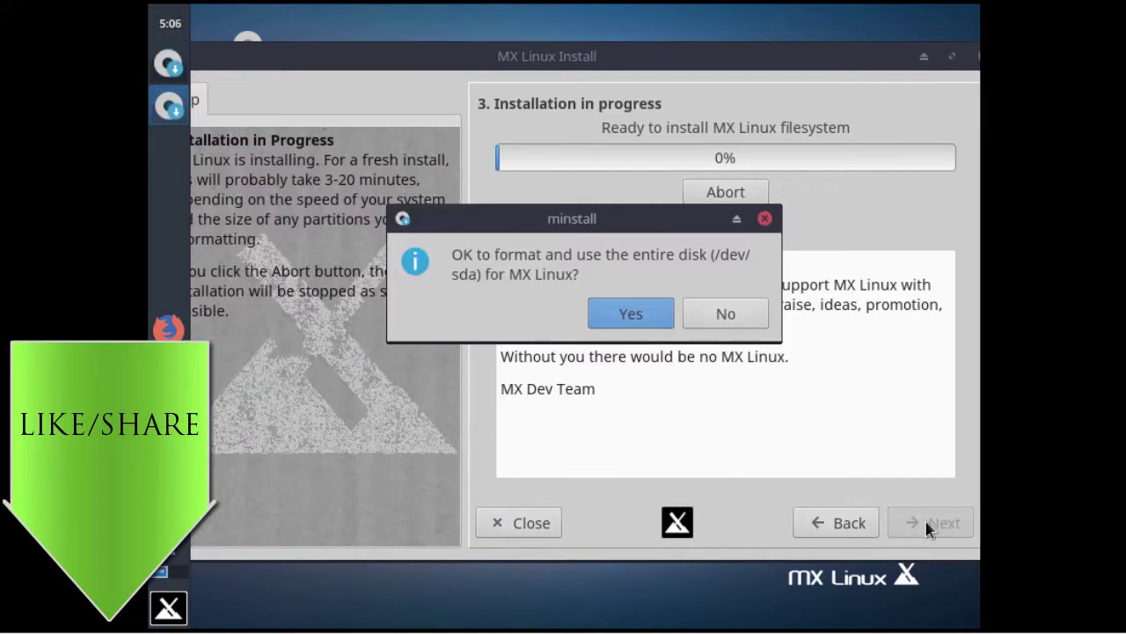
{"action": "left_click", "coordinate": [644, 313]}
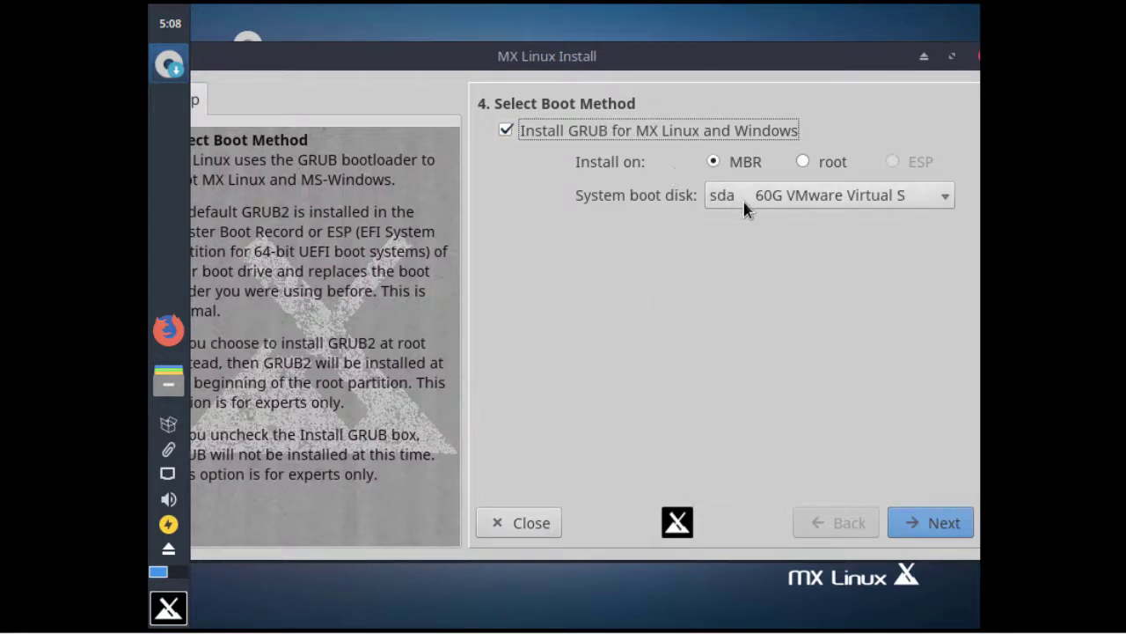
Install GRUB on sda's MBR and name the computer mx17 in domain lab.local
{"action": "left_click", "coordinate": [926, 527]}
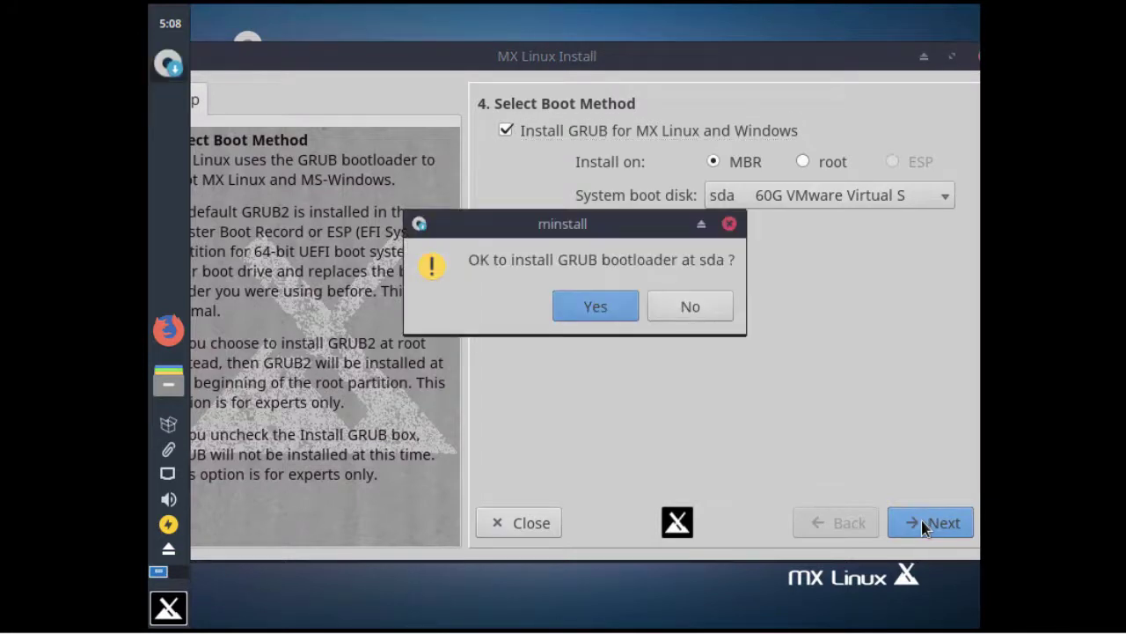
{"action": "left_click", "coordinate": [597, 308]}
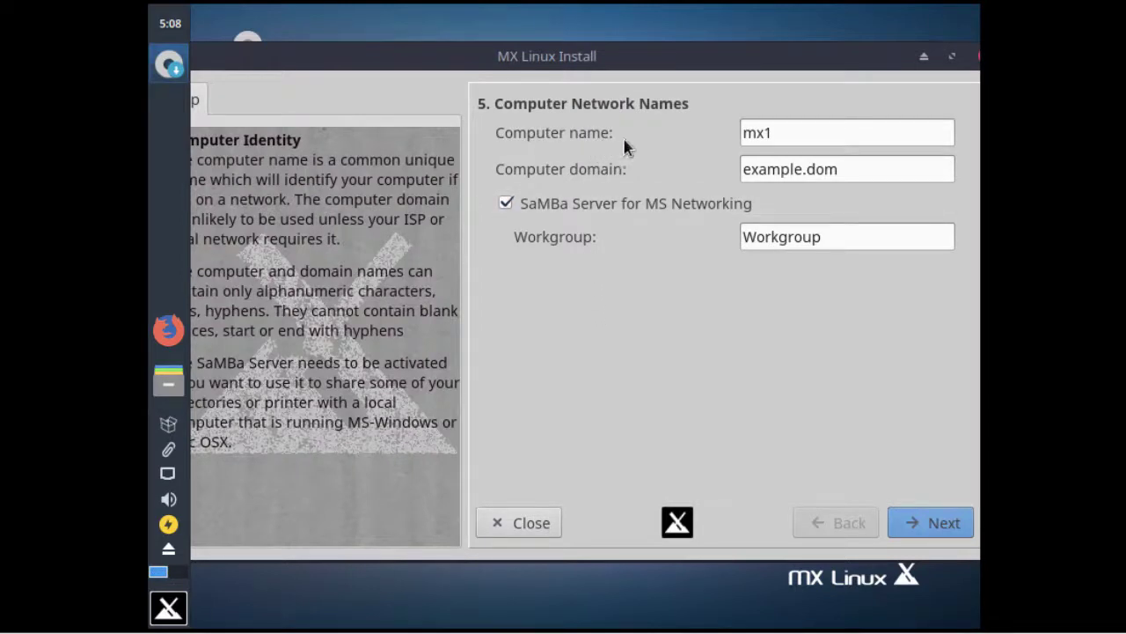
{"action": "left_click", "coordinate": [848, 133]}
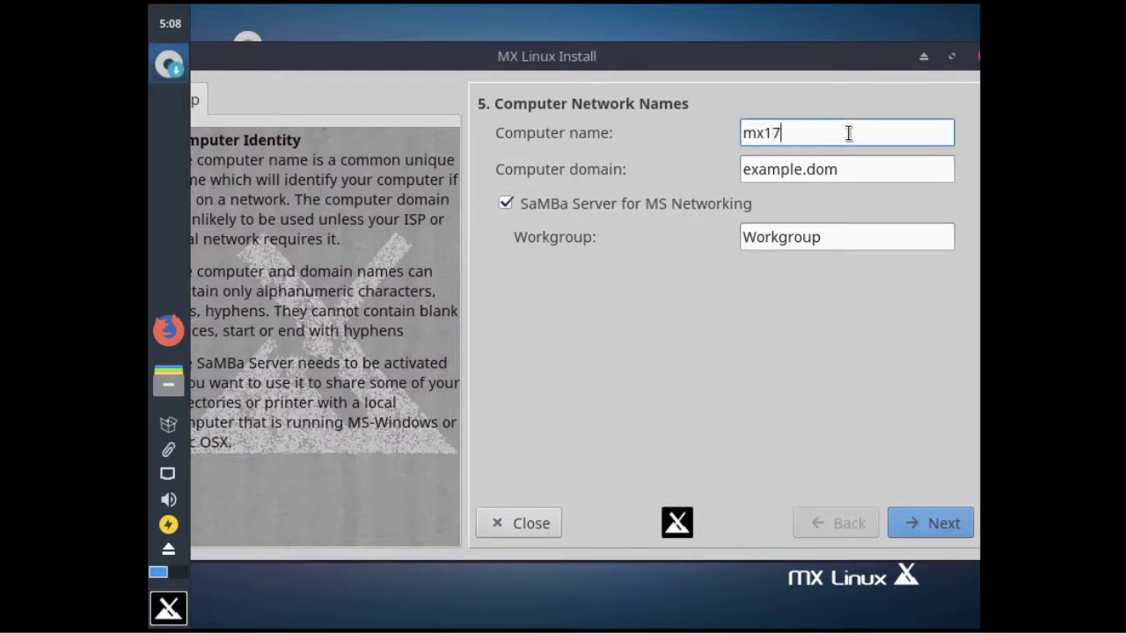
{"action": "key", "text": "Tab"}
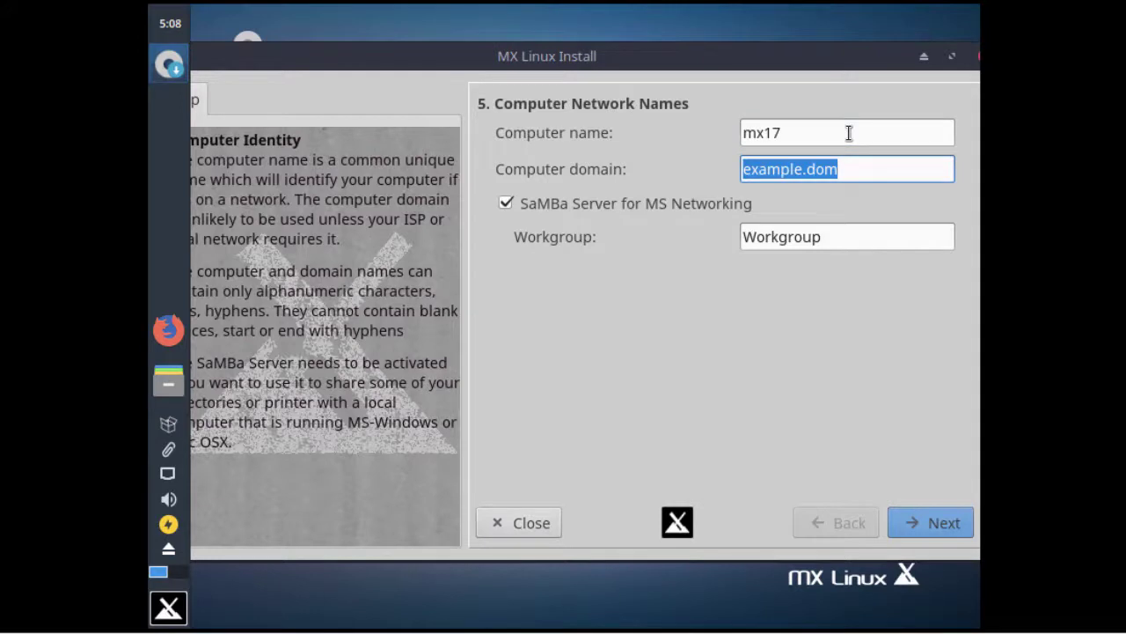
{"action": "type", "text": "lab.local"}
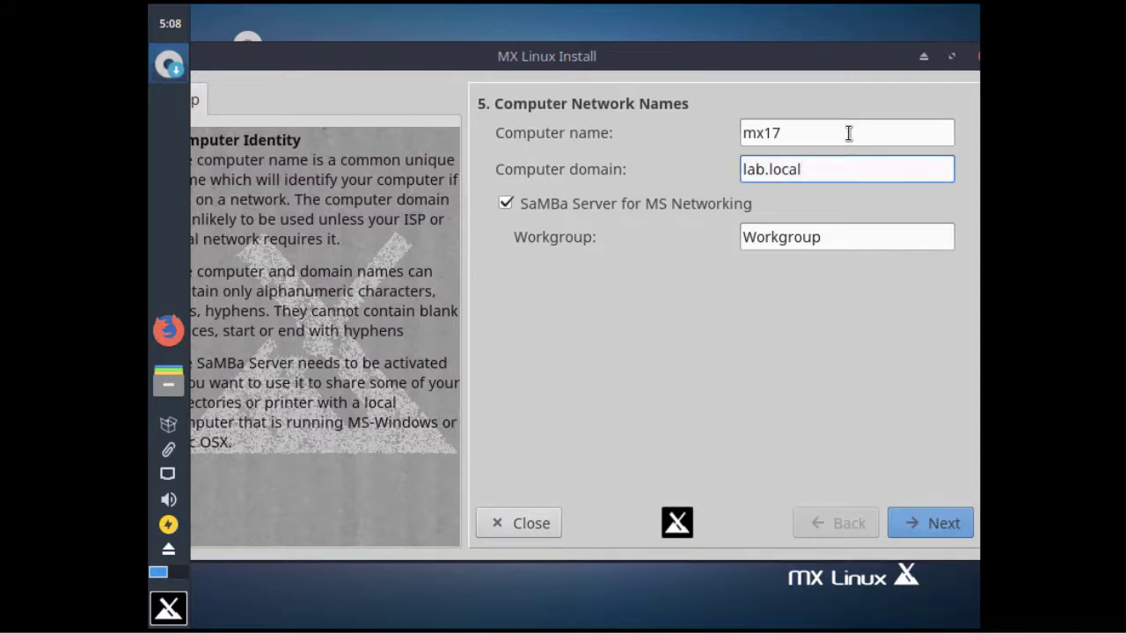
{"action": "key", "text": "Tab"}
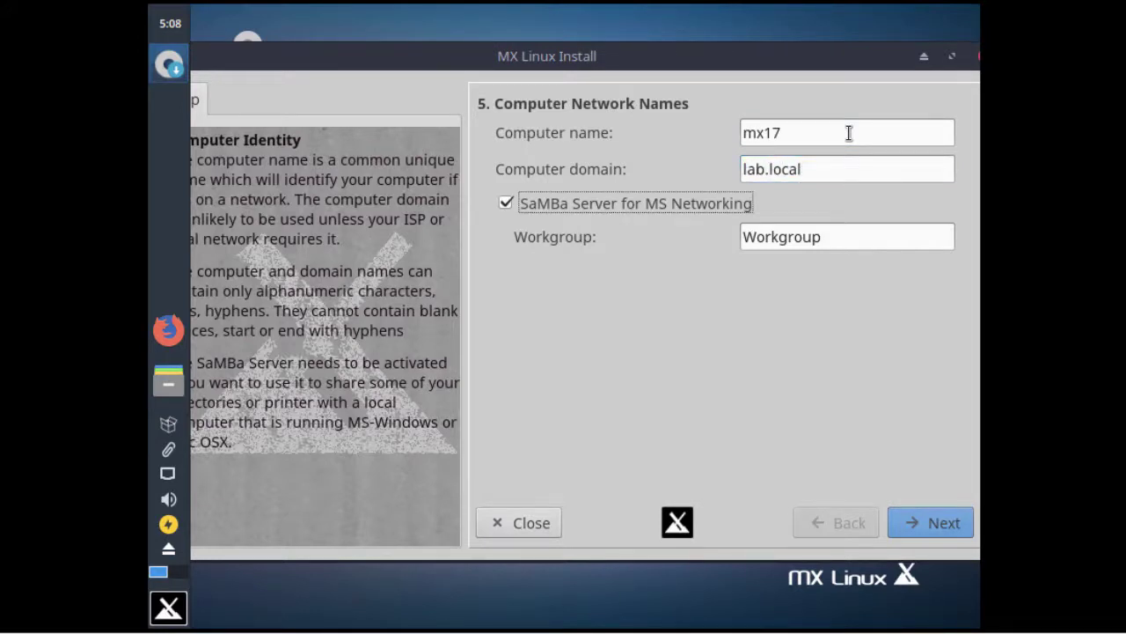
{"action": "key", "text": "Tab"}
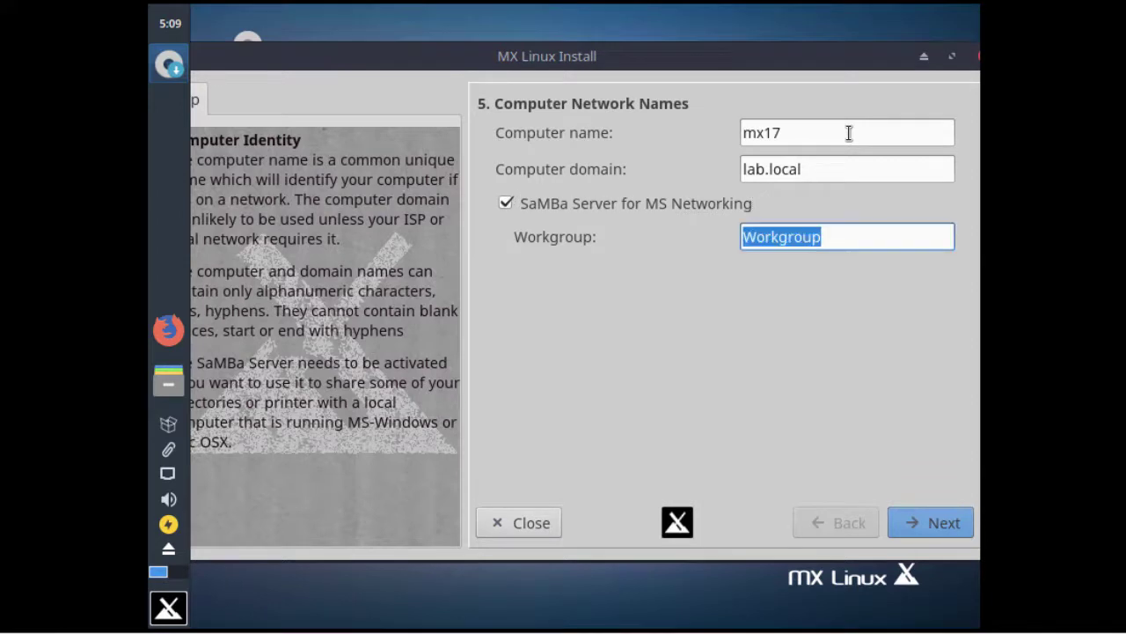
{"action": "left_click", "coordinate": [933, 526]}
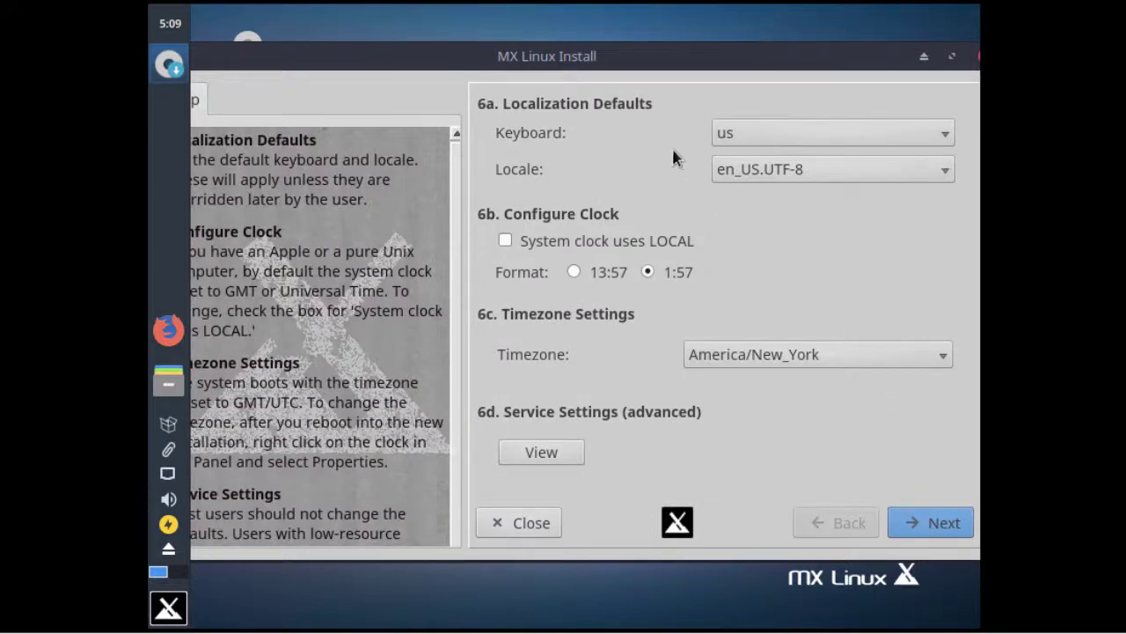
{"action": "left_click", "coordinate": [757, 137]}
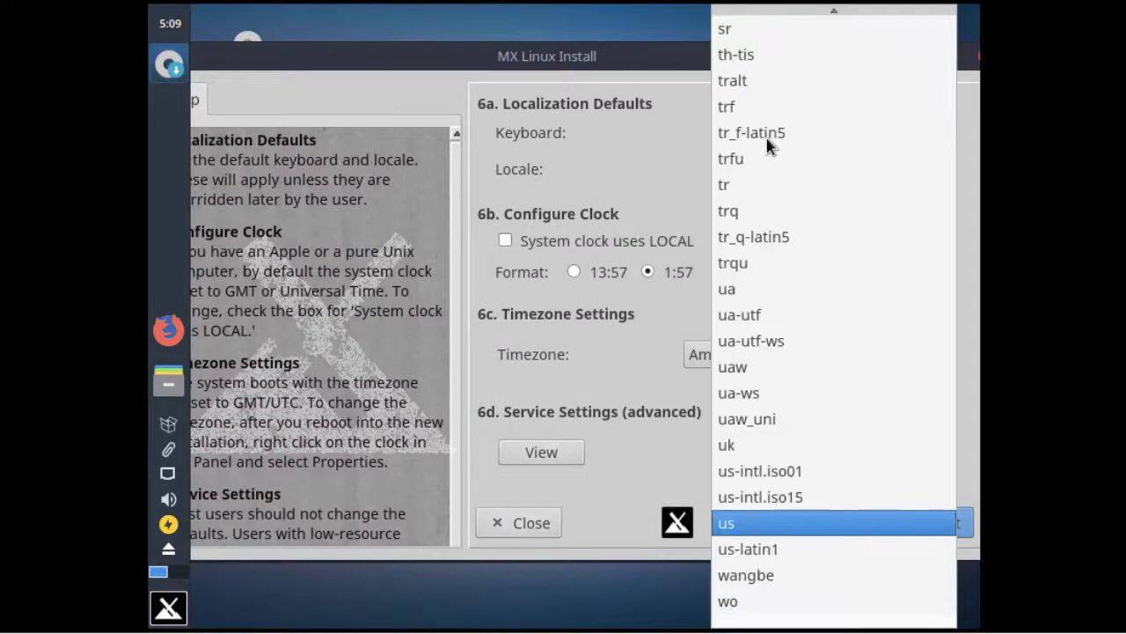
Keep the us keyboard layout, choose timezone America/New_York, and continue
{"action": "key", "text": "Escape"}
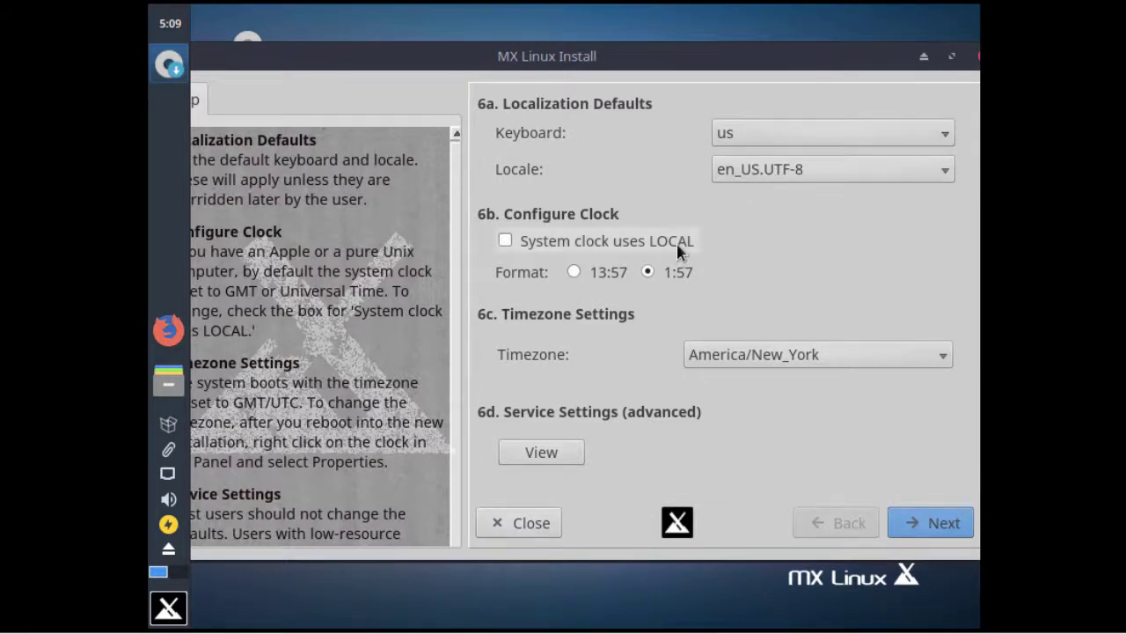
{"action": "left_click", "coordinate": [780, 363]}
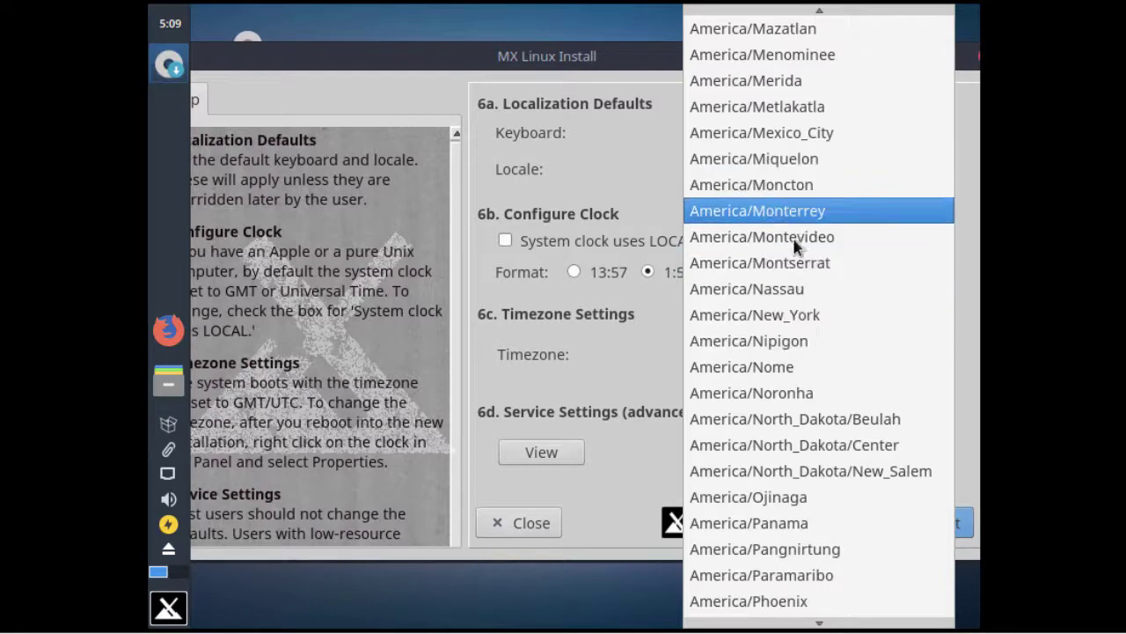
{"action": "left_click", "coordinate": [795, 320]}
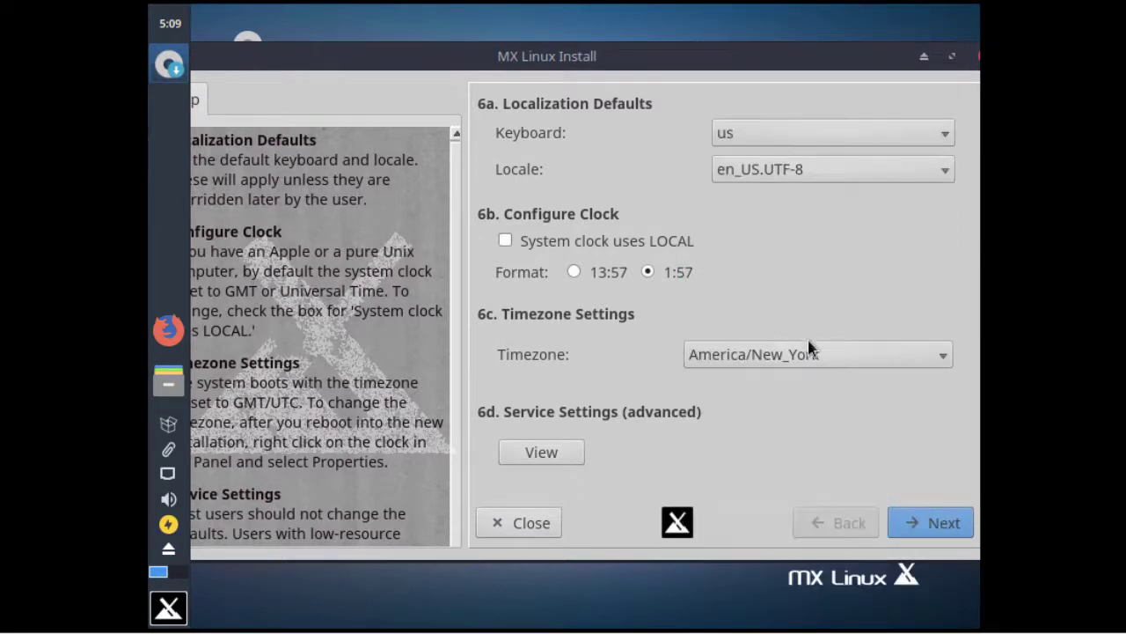
{"action": "left_click", "coordinate": [926, 524]}
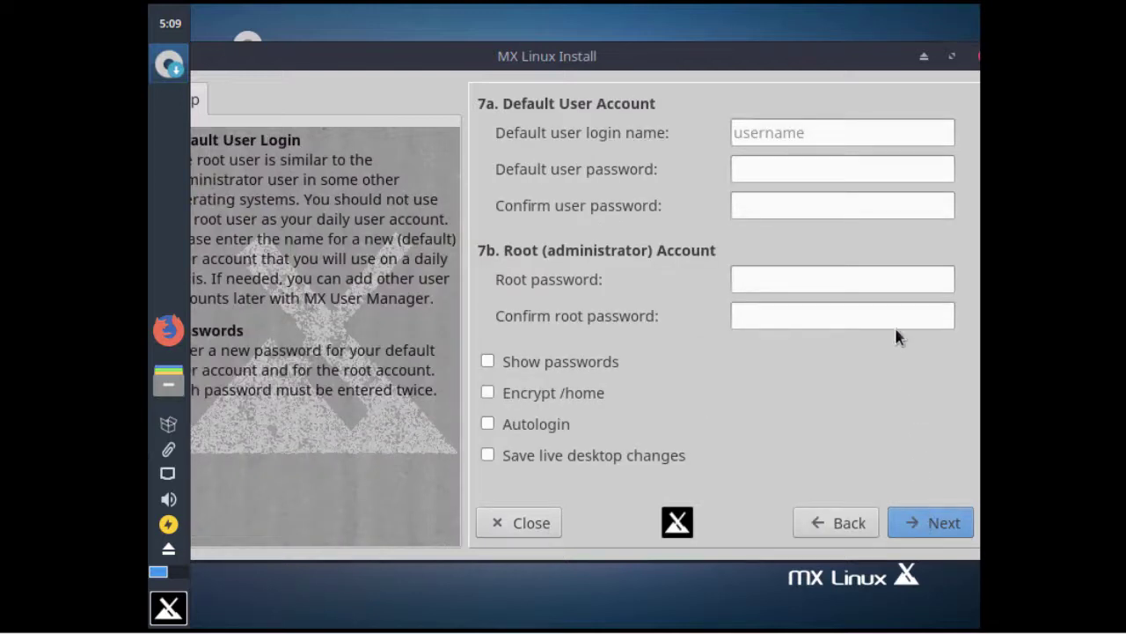
Enter the default user's login name, then the user password and root password, each confirmed
{"action": "left_click", "coordinate": [887, 132]}
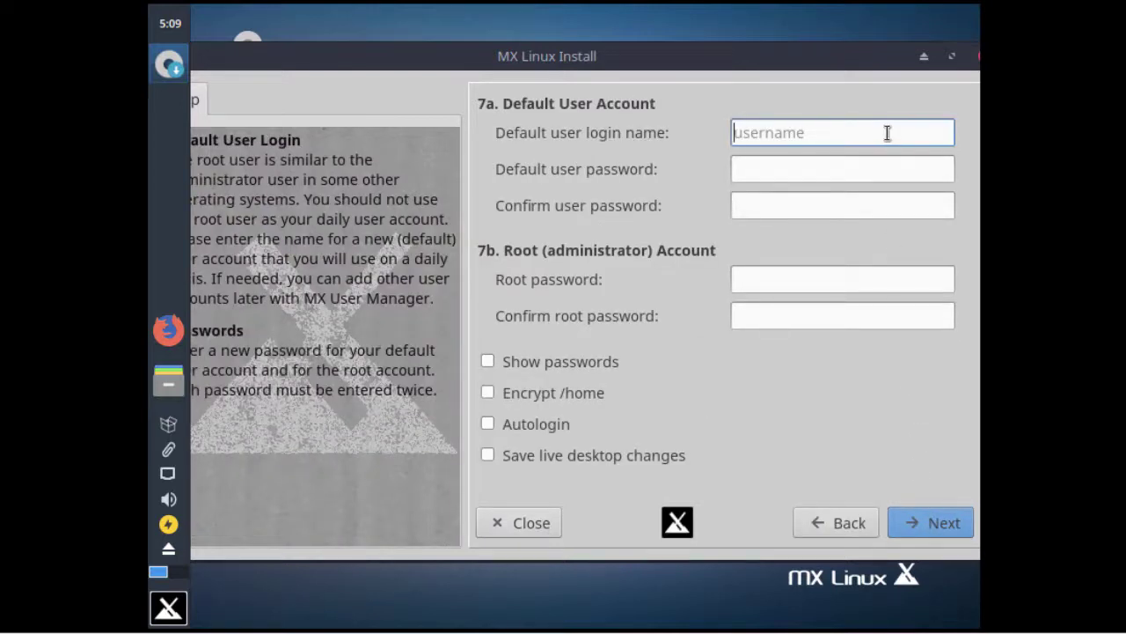
{"action": "key", "text": "Tab"}
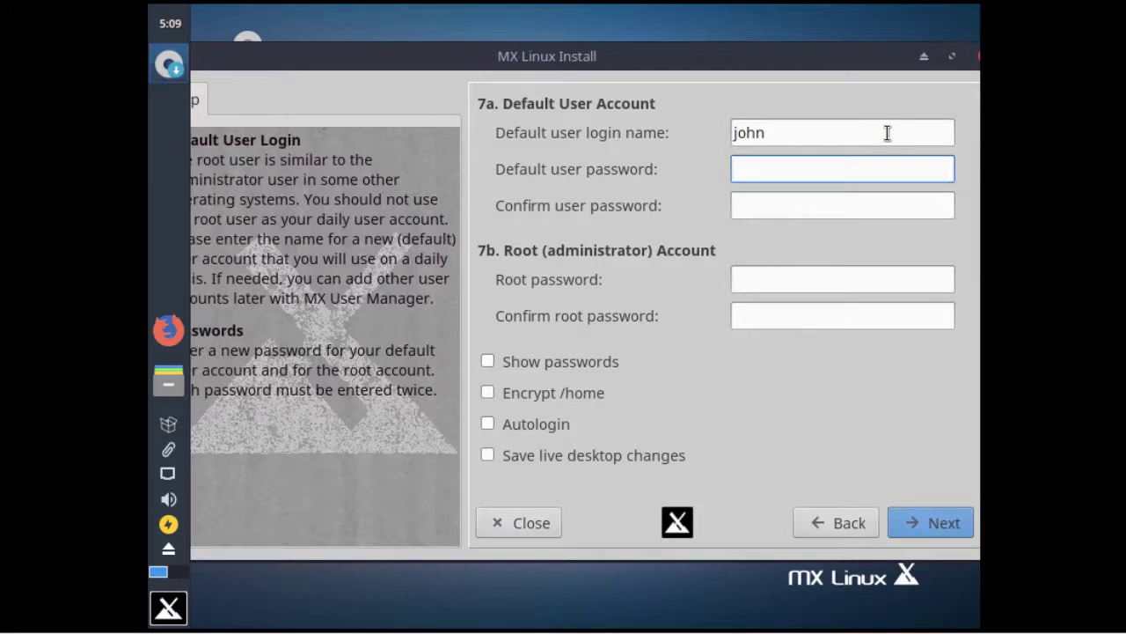
{"action": "key", "text": "Tab"}
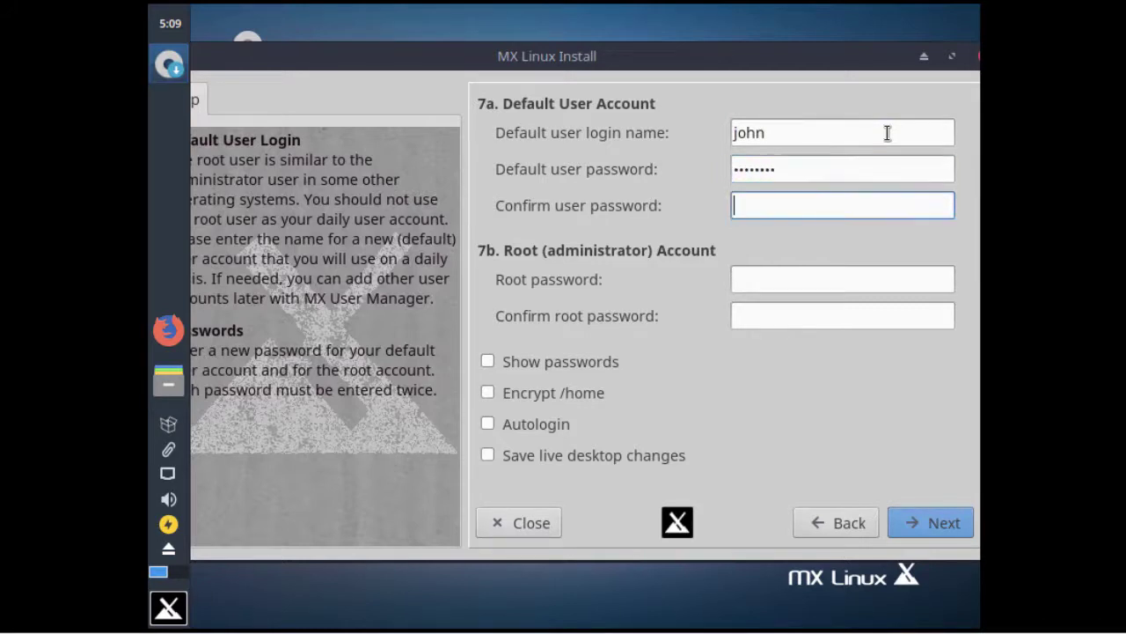
{"action": "key", "text": "Tab"}
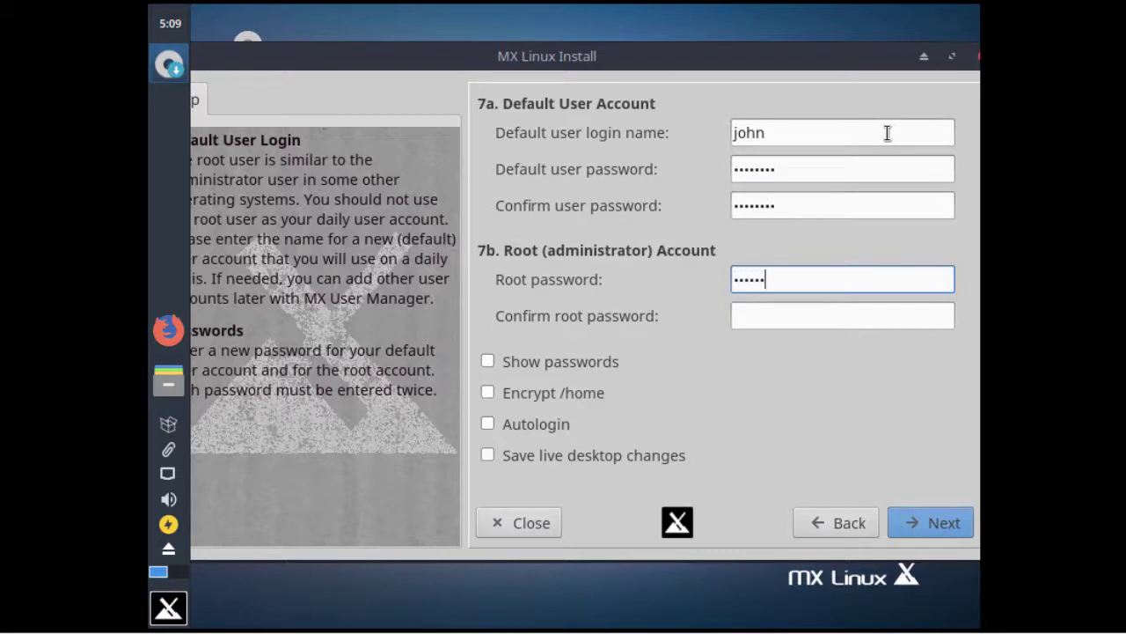
{"action": "key", "text": "Tab"}
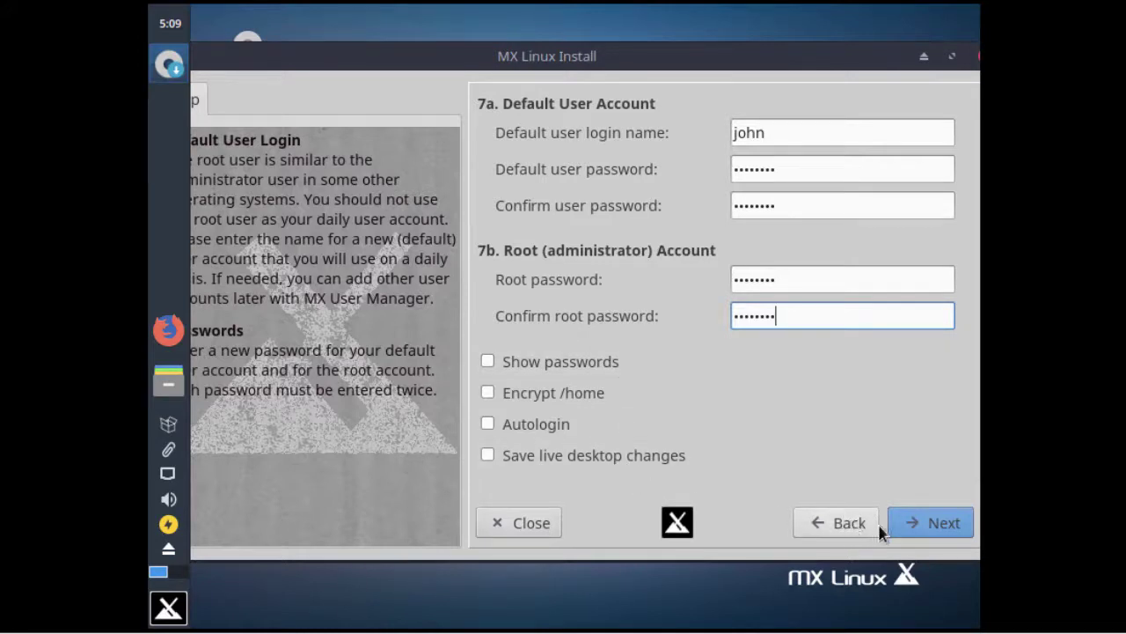
{"action": "left_click", "coordinate": [911, 527]}
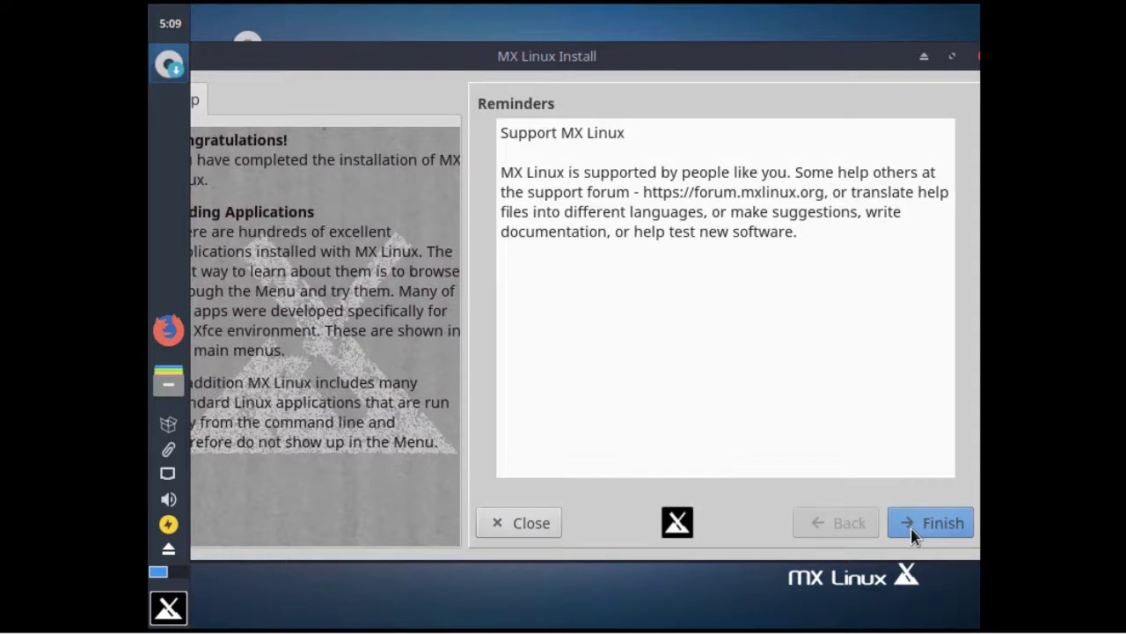
Finish the installer, reboot, and boot MX 17 Horizon from the GRUB menu
{"action": "left_click", "coordinate": [911, 528]}
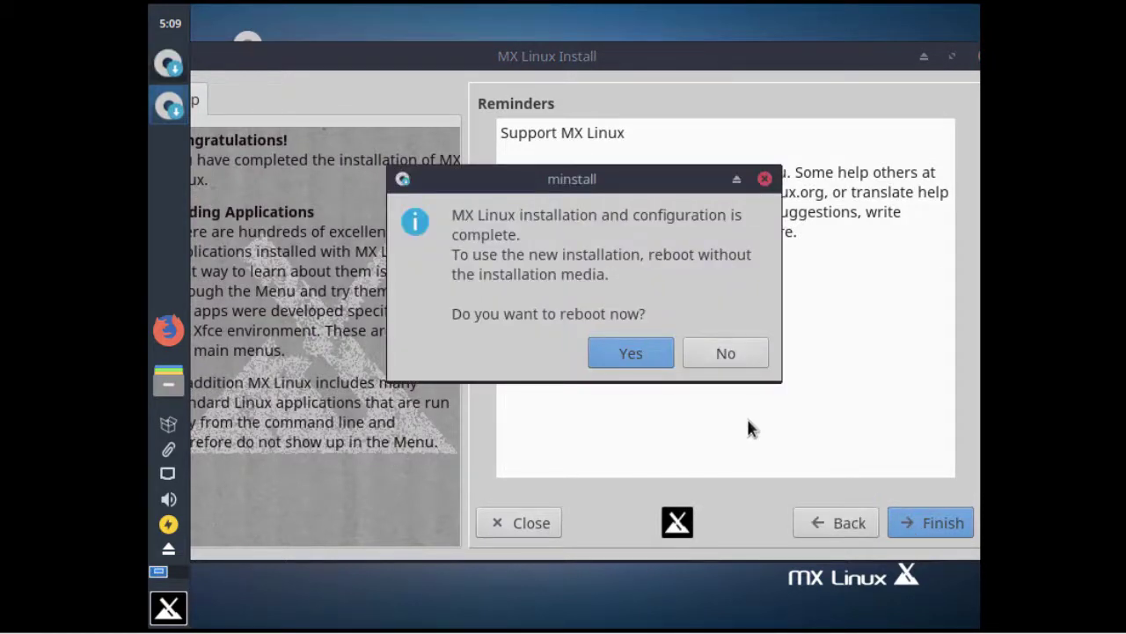
{"action": "left_click", "coordinate": [636, 357]}
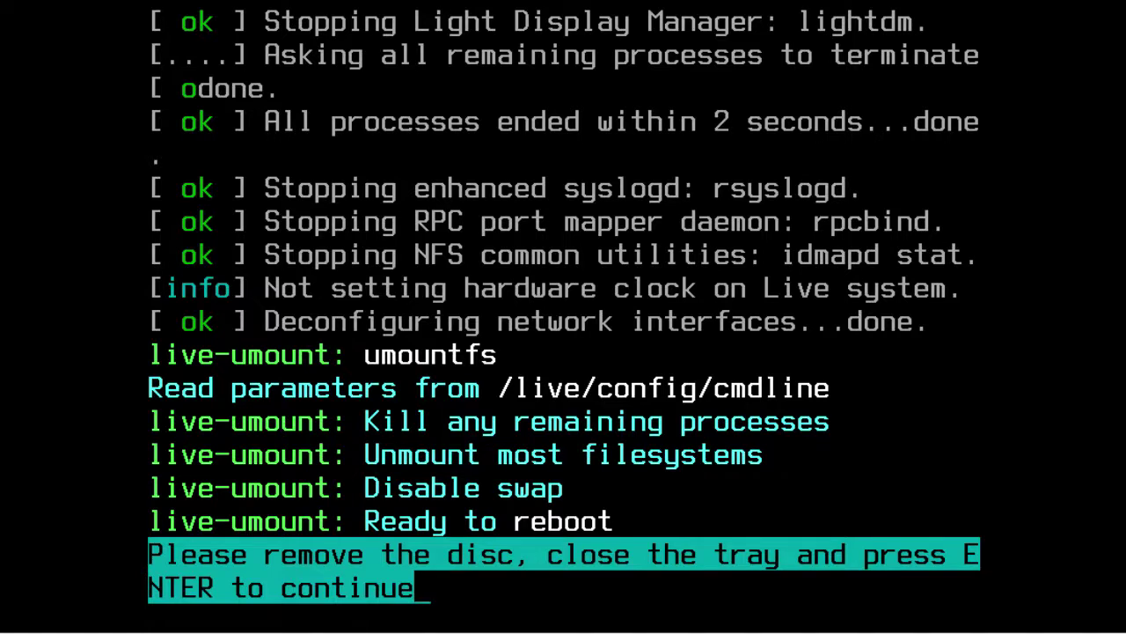
{"action": "key", "text": "Return"}
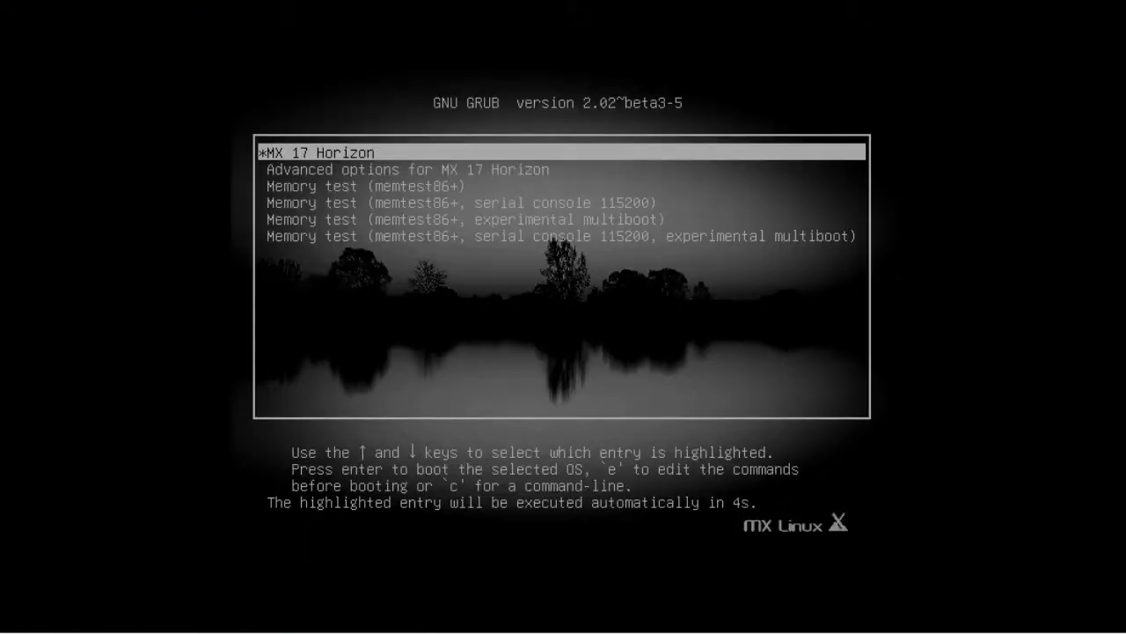
{"action": "key", "text": "Return"}
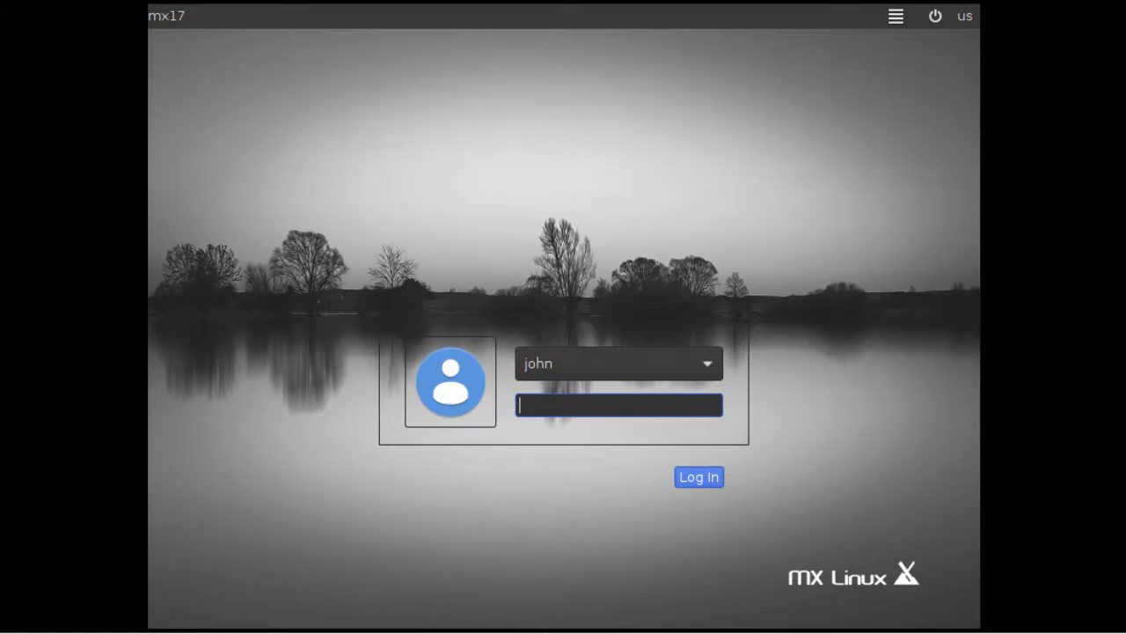
Log into the MX Linux desktop with the user password and dismiss MX Welcome
{"action": "type", "text": "********"}
{"action": "left_click", "coordinate": [695, 477]}
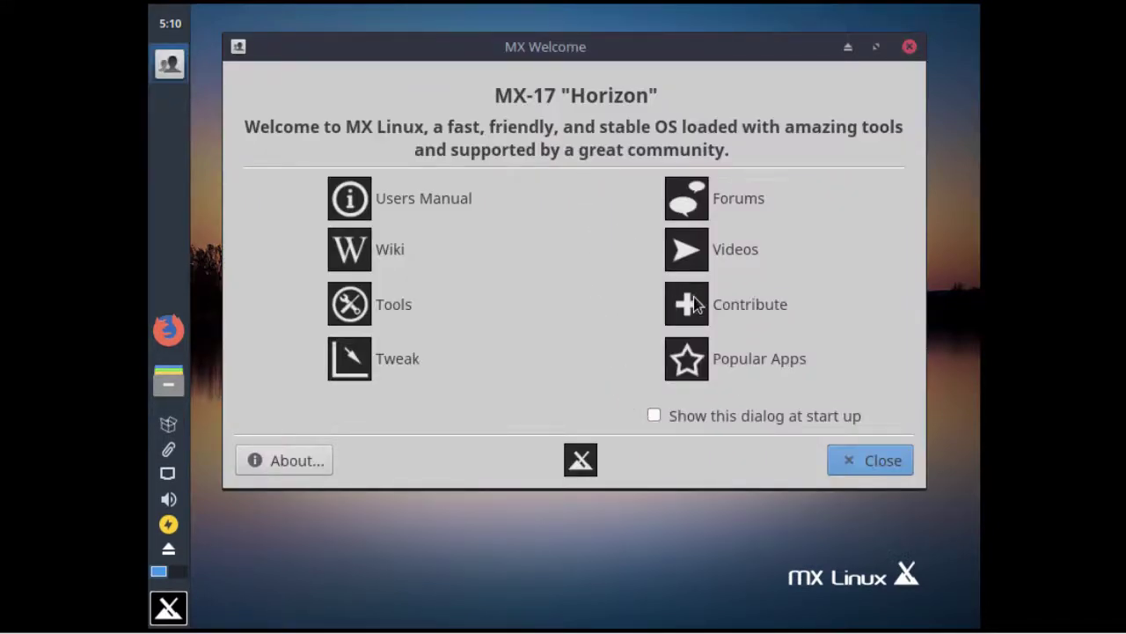
{"action": "left_click", "coordinate": [852, 460]}
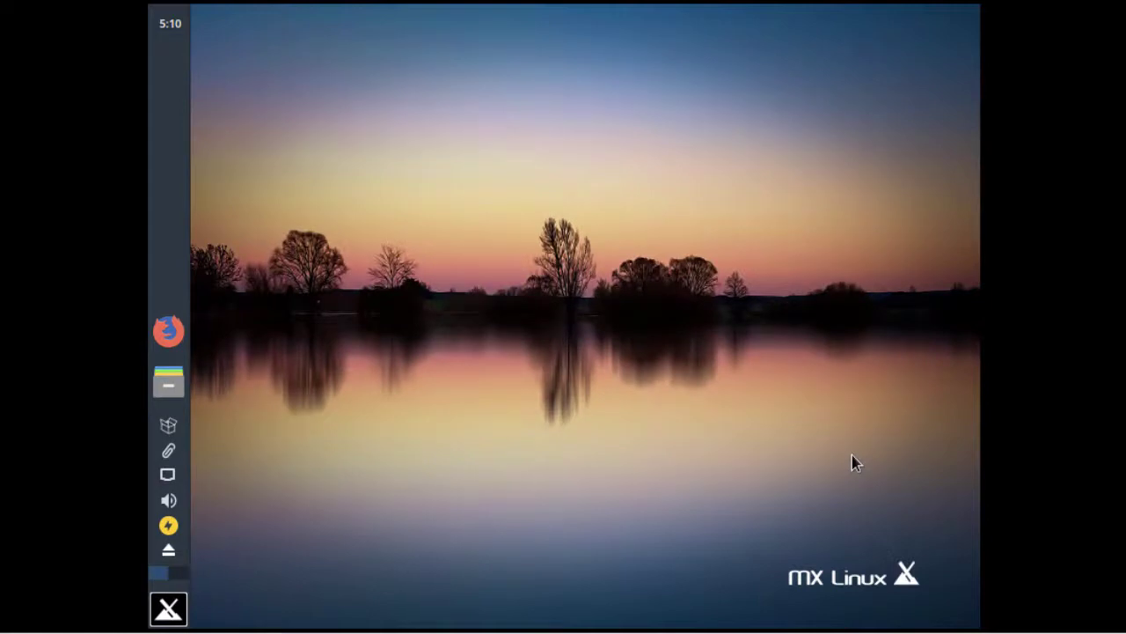
{"action": "left_click", "coordinate": [170, 611]}
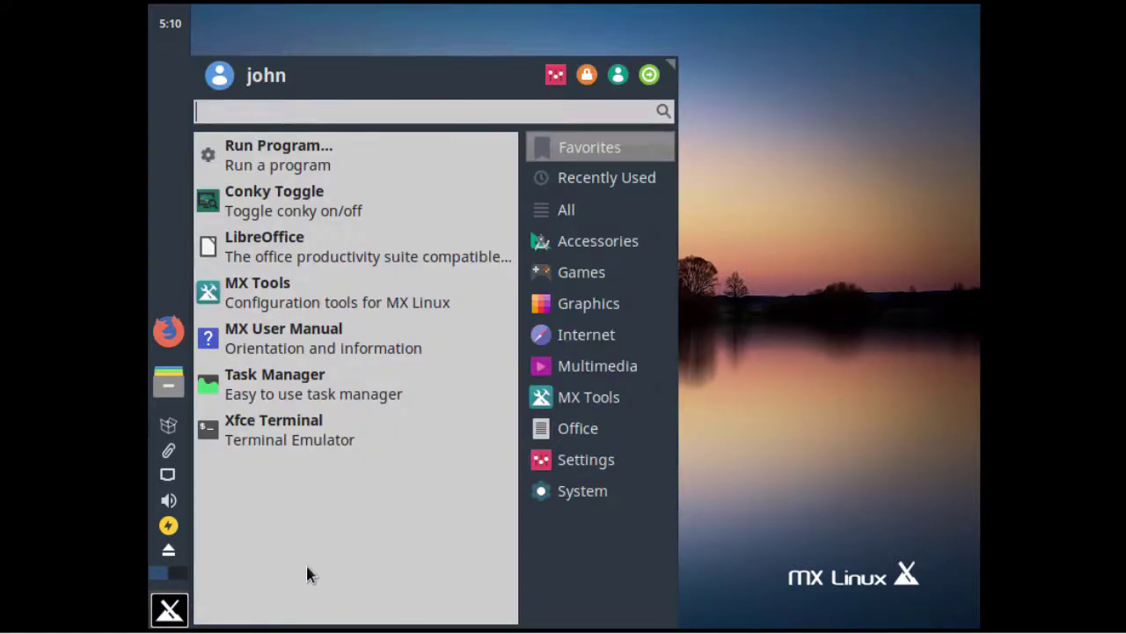
Exit full screen with Ctrl+Alt+Enter so the VM runs windowed, and open the applications menu
{"action": "key", "text": "ctrl+alt+Return"}
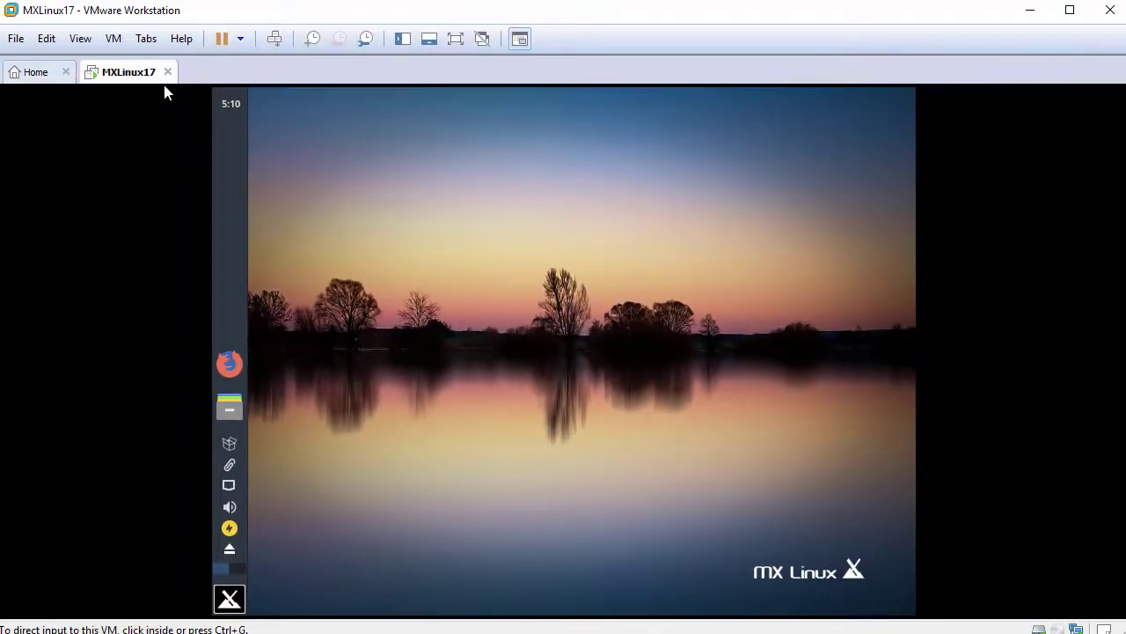
{"action": "left_click", "coordinate": [89, 43]}
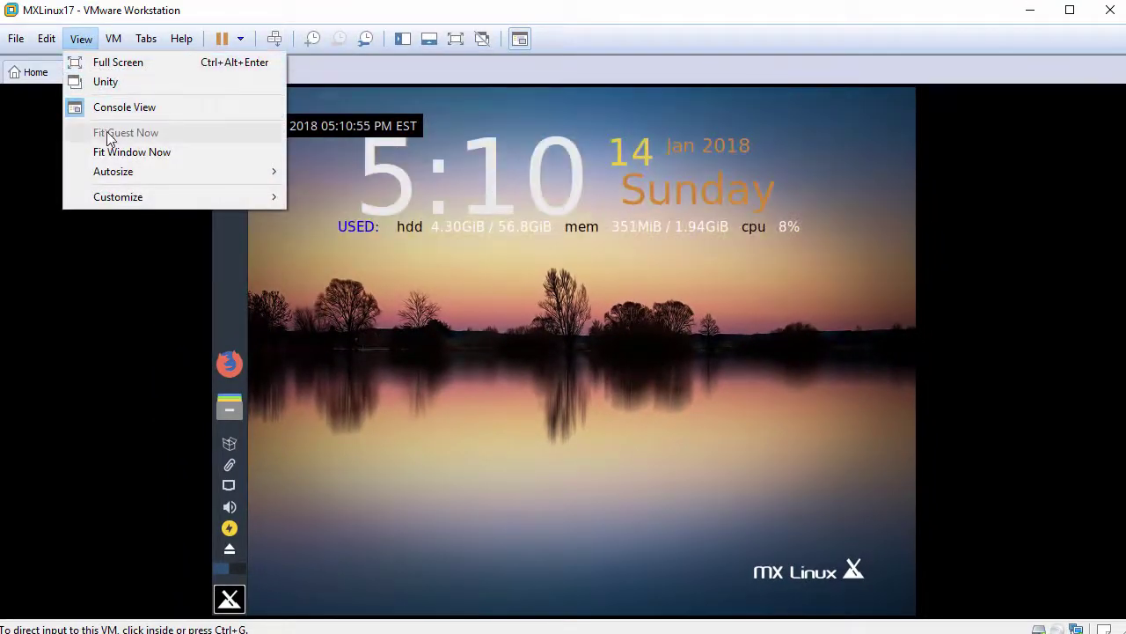
{"action": "left_click", "coordinate": [597, 378]}
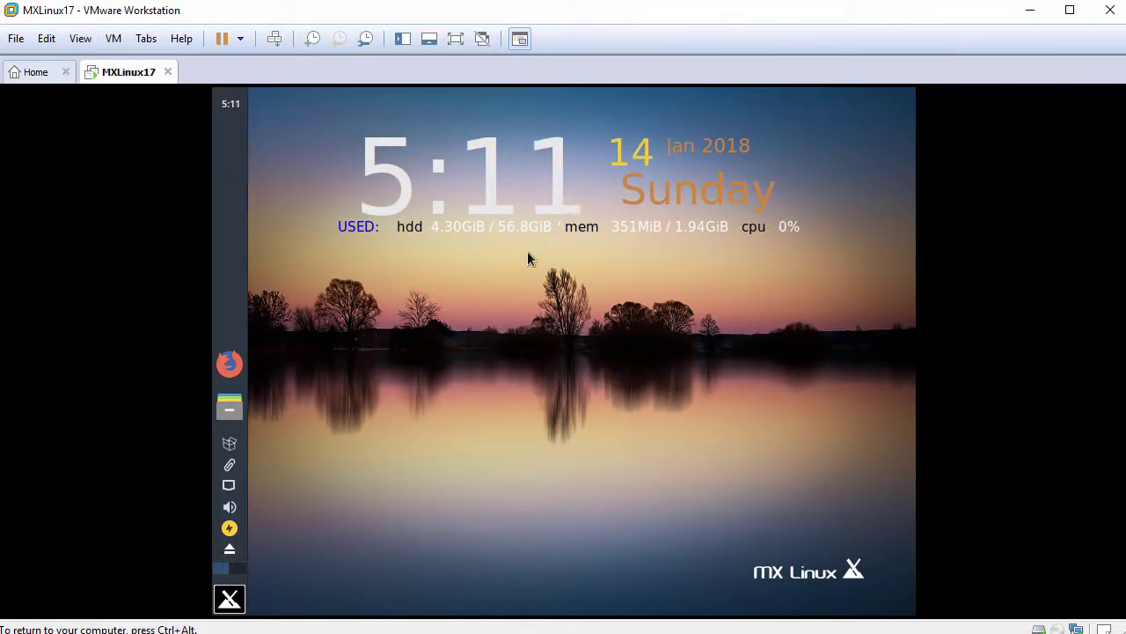
{"action": "left_click", "coordinate": [229, 599]}
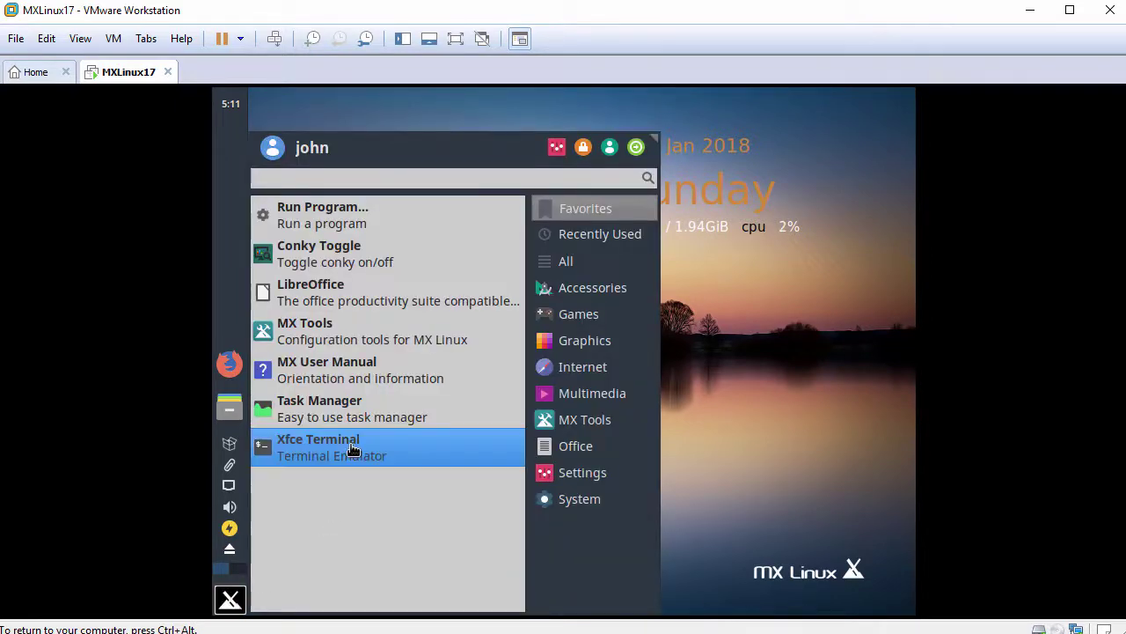
Open a guest terminal, resize it, and check the current user with whoami
{"action": "left_click", "coordinate": [351, 450]}
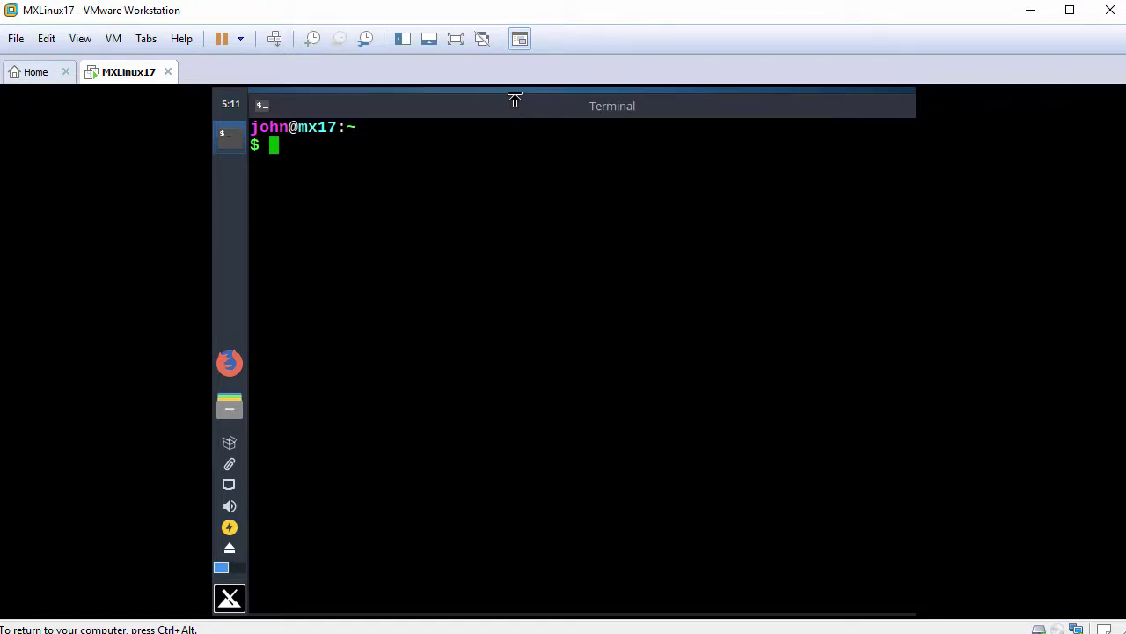
{"action": "mouse_move", "coordinate": [515, 99]}
{"action": "left_mouse_down"}
{"action": "mouse_move", "coordinate": [520, 144]}
{"action": "mouse_move", "coordinate": [516, 111]}
{"action": "left_mouse_up"}
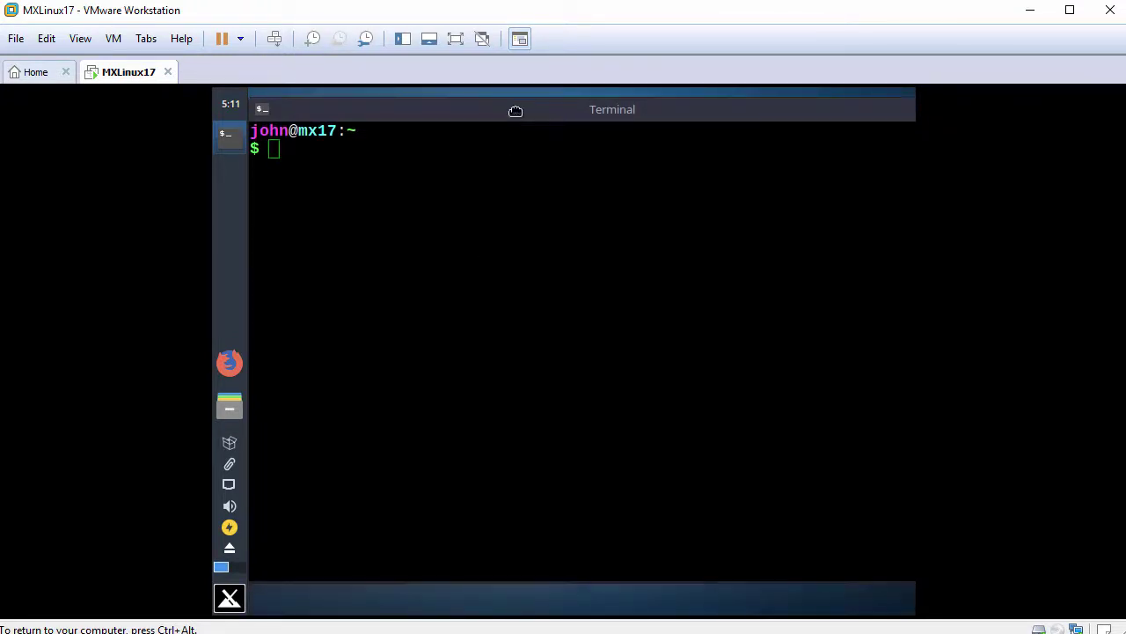
{"action": "key", "text": "Return"}
{"action": "type", "text": "w"}
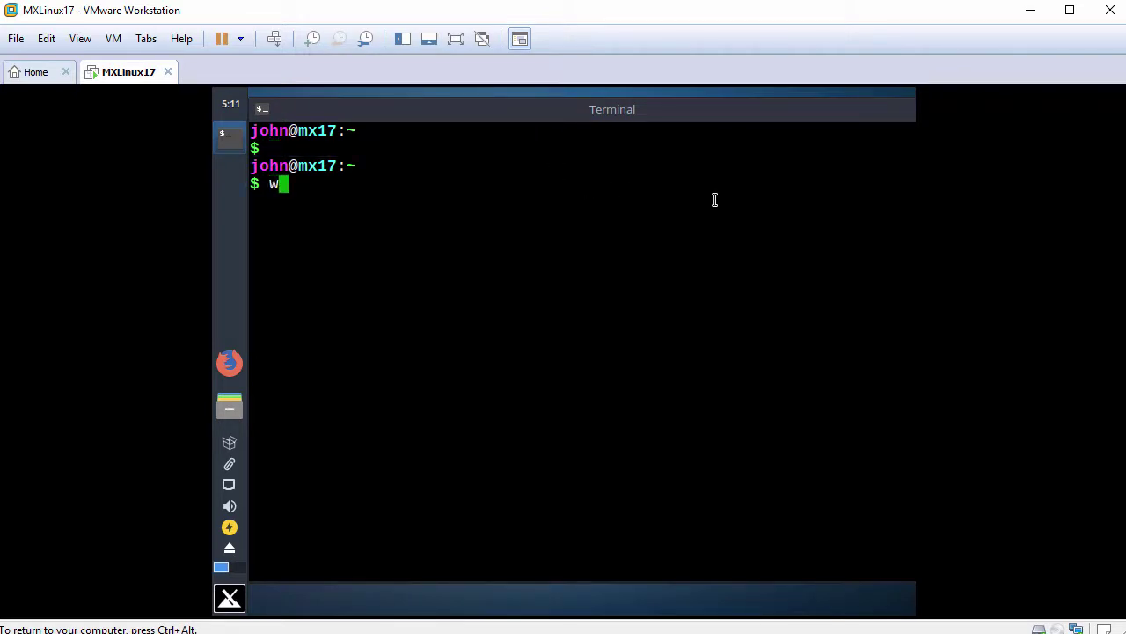
{"action": "type", "text": "hoami"}
{"action": "key", "text": "Return"}
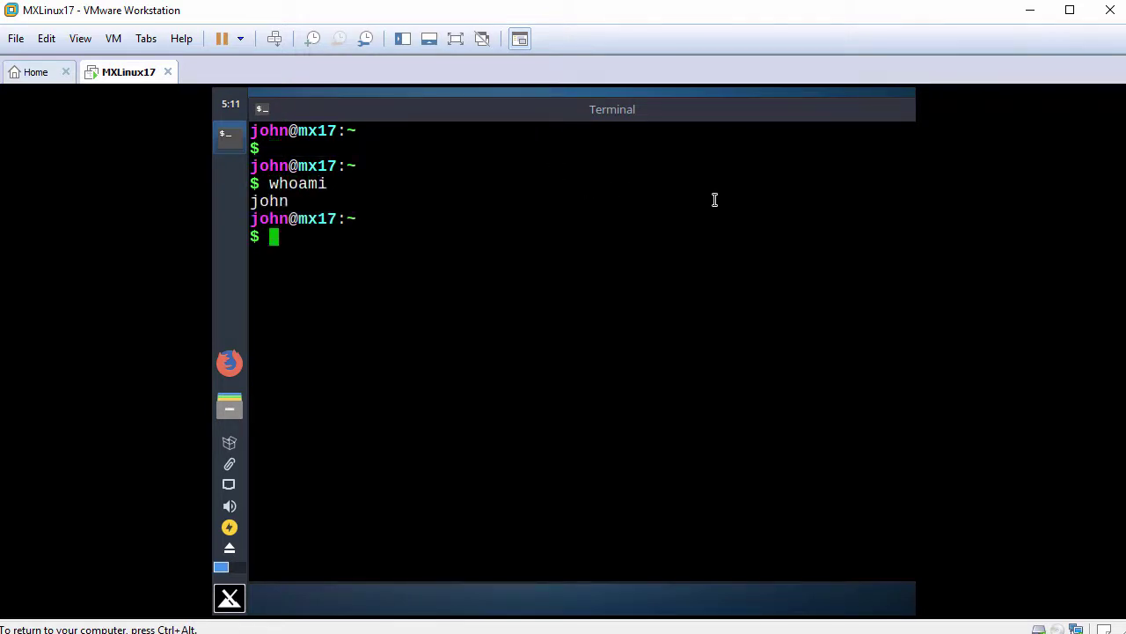
Become root with sudo bash and the account password, then confirm with whoami
{"action": "key", "text": "Return"}
{"action": "type", "text": "sudo bash"}
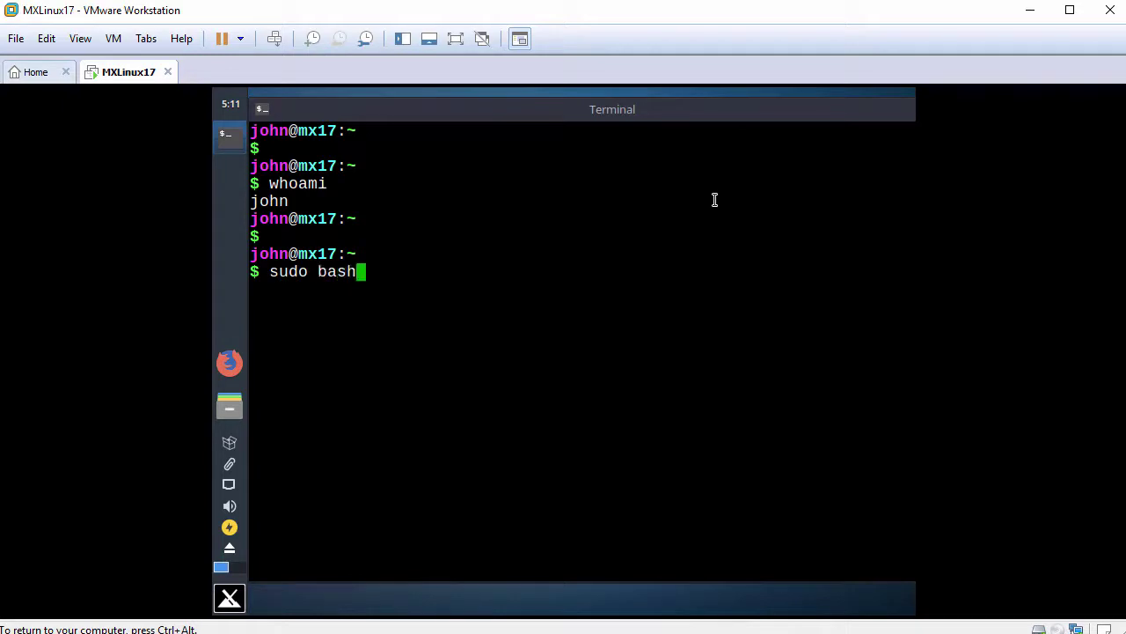
{"action": "key", "text": "Return"}
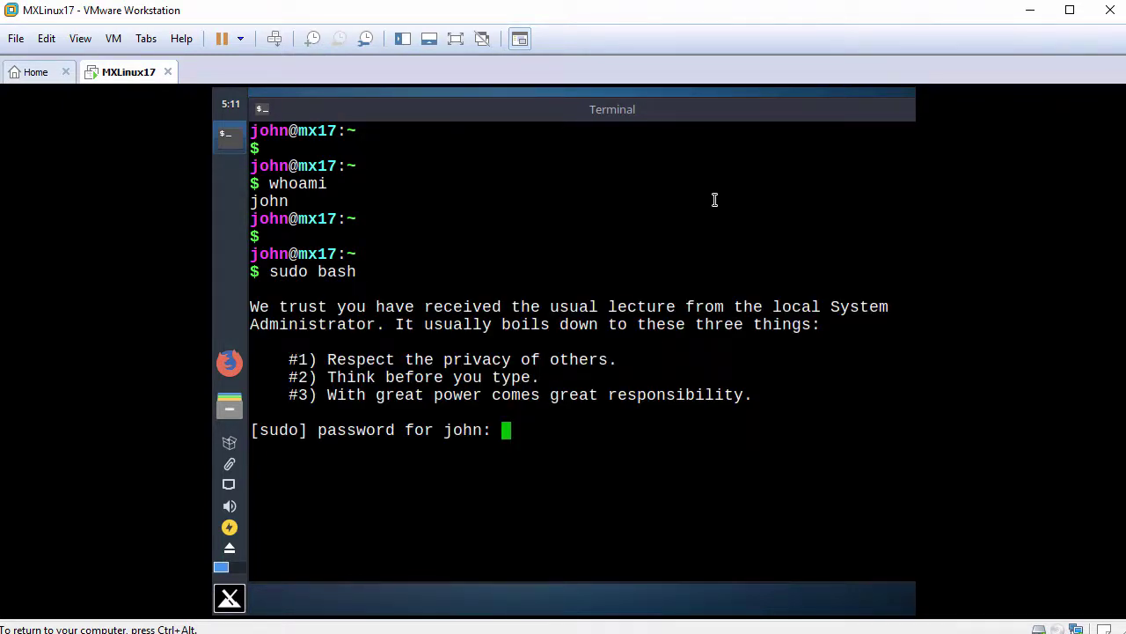
{"action": "key", "text": "Return"}
{"action": "key", "text": "Return"}
{"action": "type", "text": "whoami"}
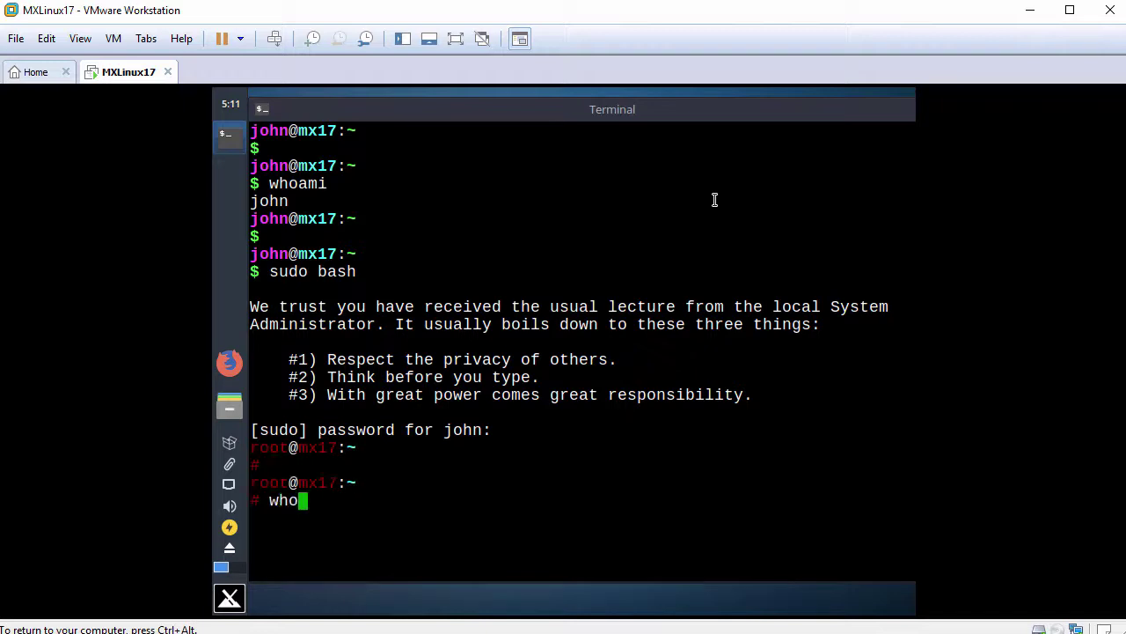
{"action": "key", "text": "Return"}
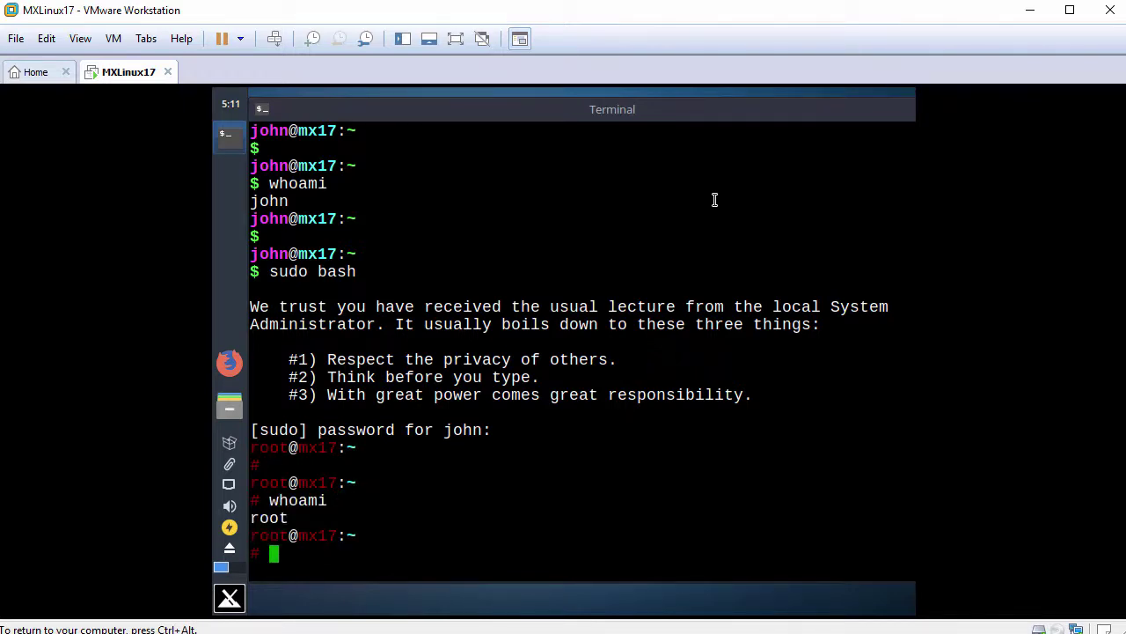
{"action": "key", "text": "Return"}
{"action": "type", "text": "ping -c "}
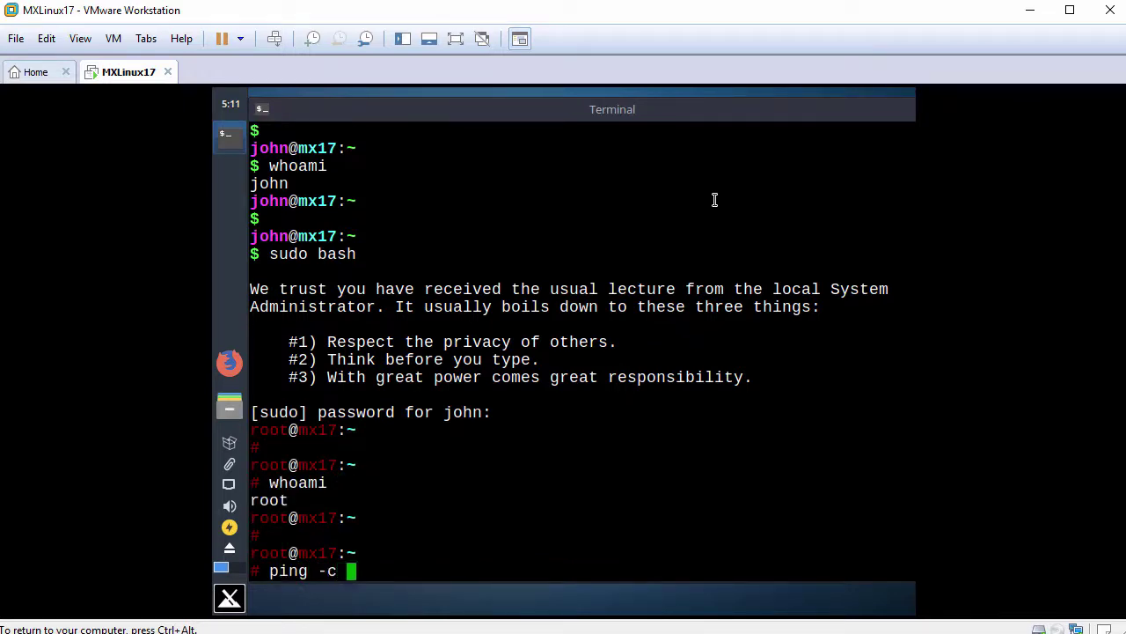
{"action": "type", "text": "3 www.google."}
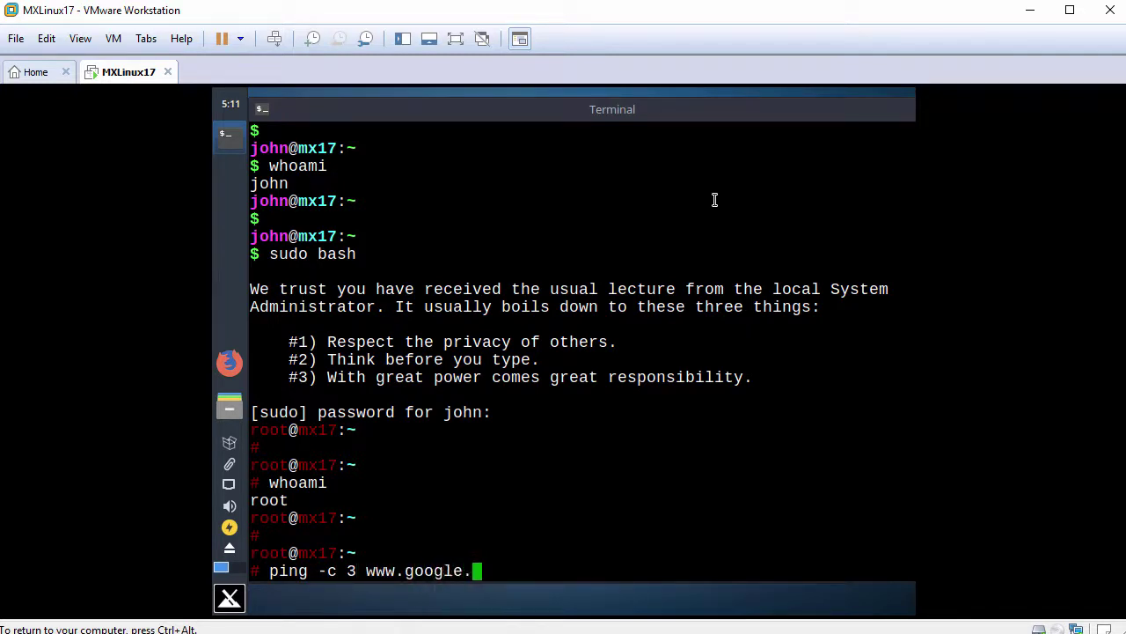
{"action": "type", "text": "com"}
{"action": "key", "text": "Return"}
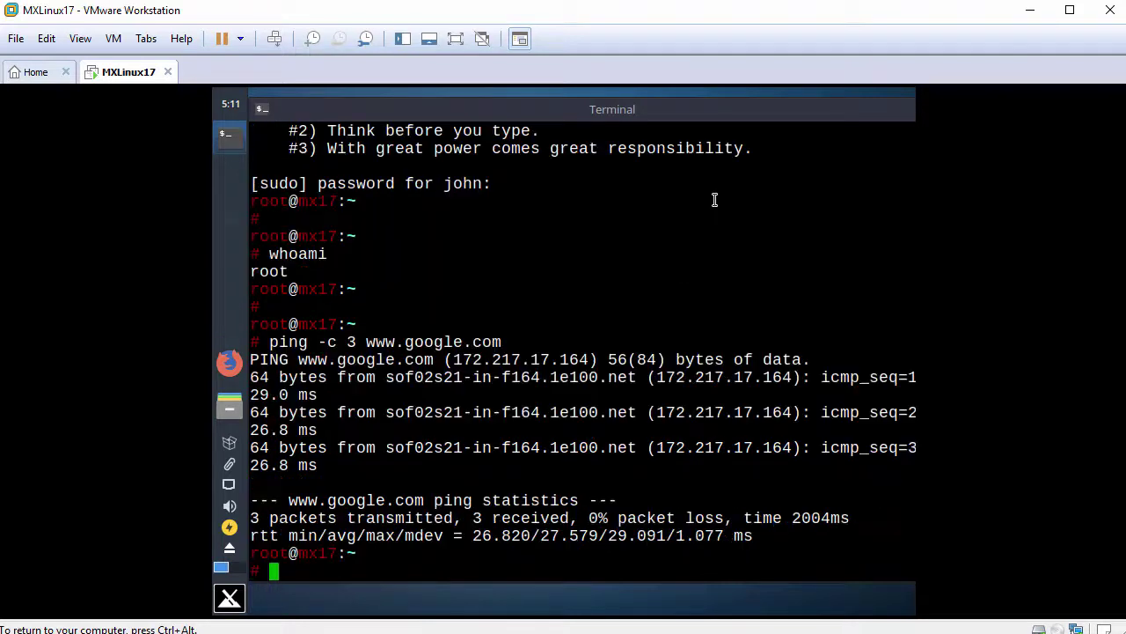
{"action": "key", "text": "Return"}
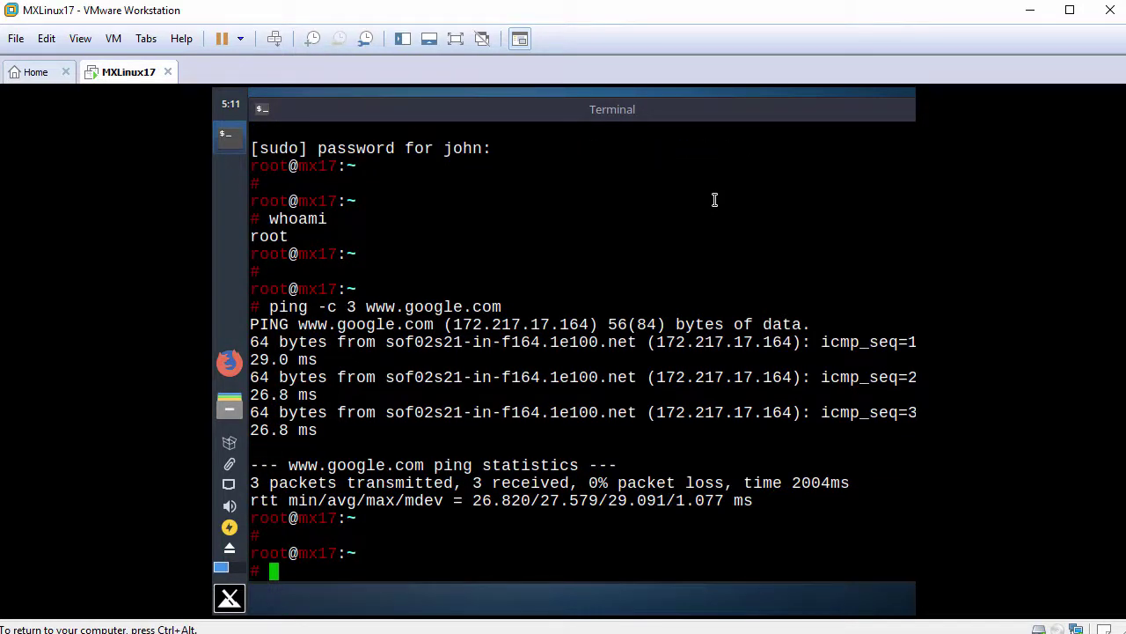
{"action": "type", "text": "apt update"}
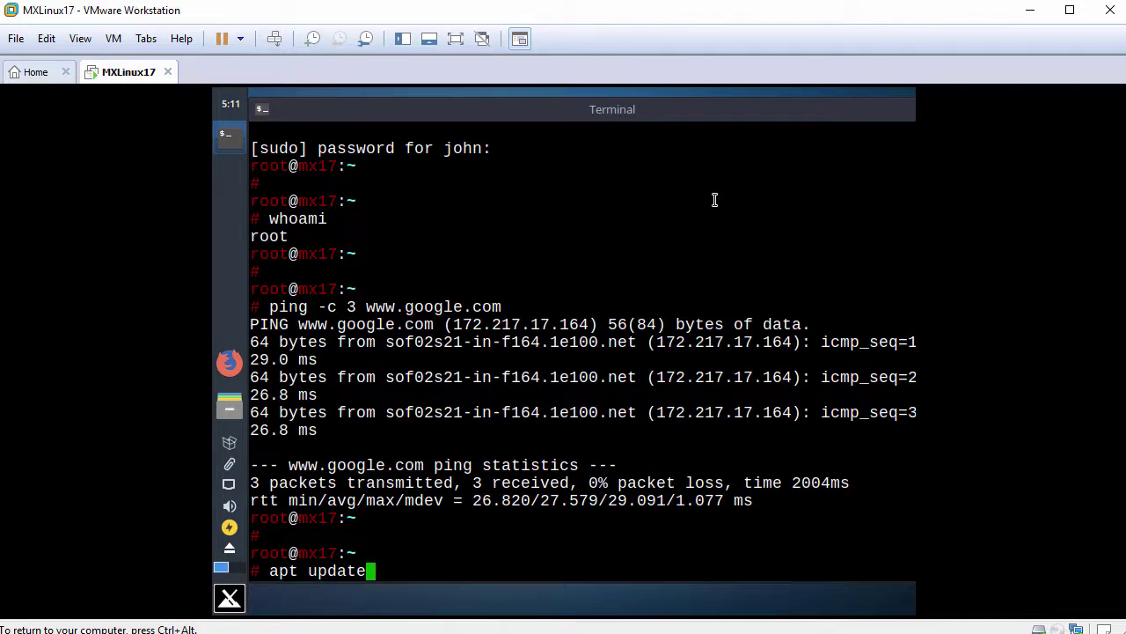
Run apt update as root, fetching 21.8 MB and reporting 55 upgradable packages
{"action": "key", "text": "Return"}
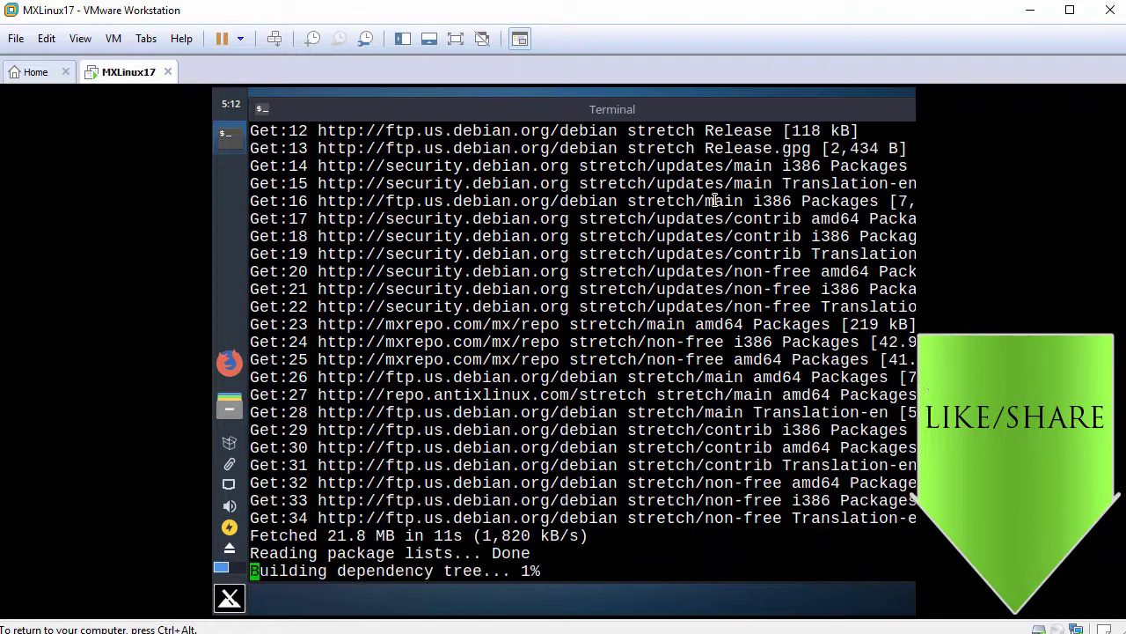
{"action": "key", "text": "Return"}
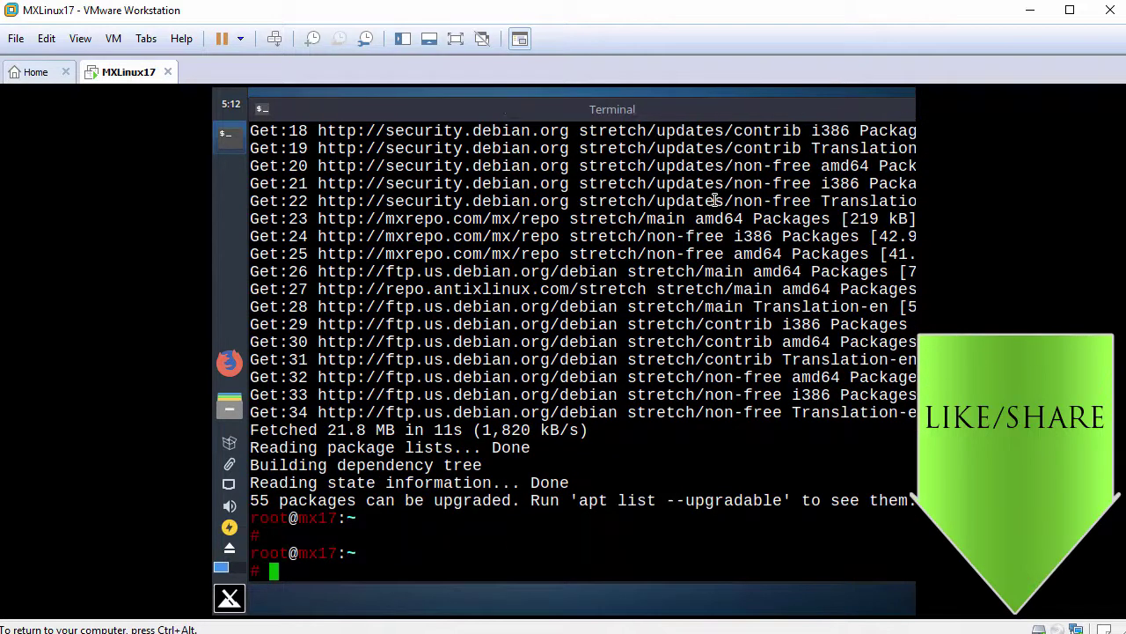
{"action": "type", "text": "apt ins"}
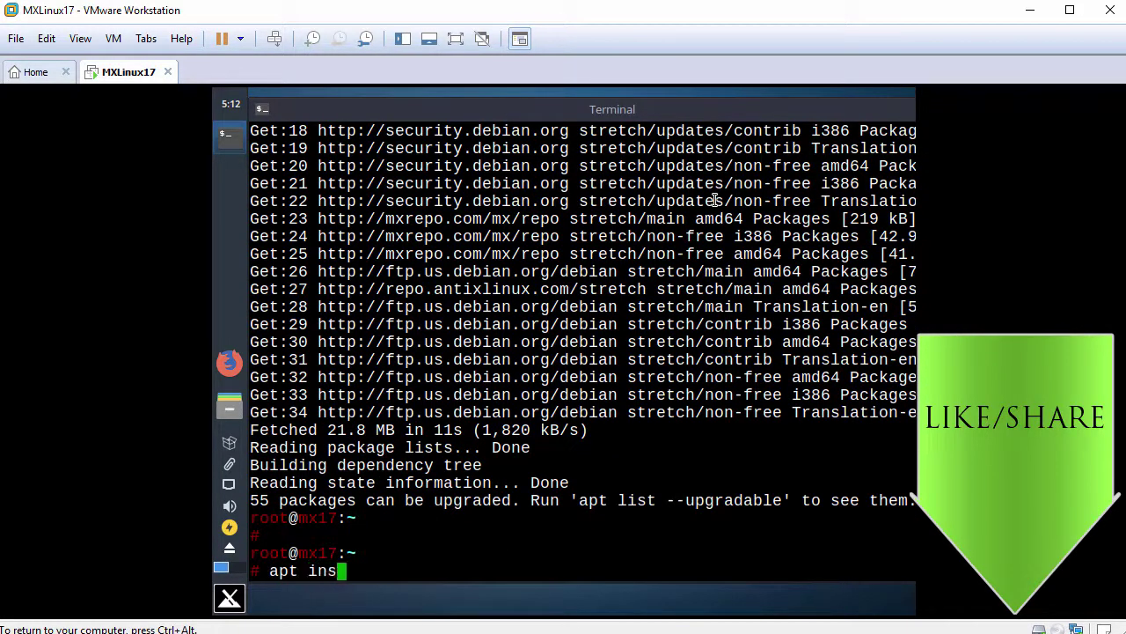
{"action": "type", "text": "tall open-"}
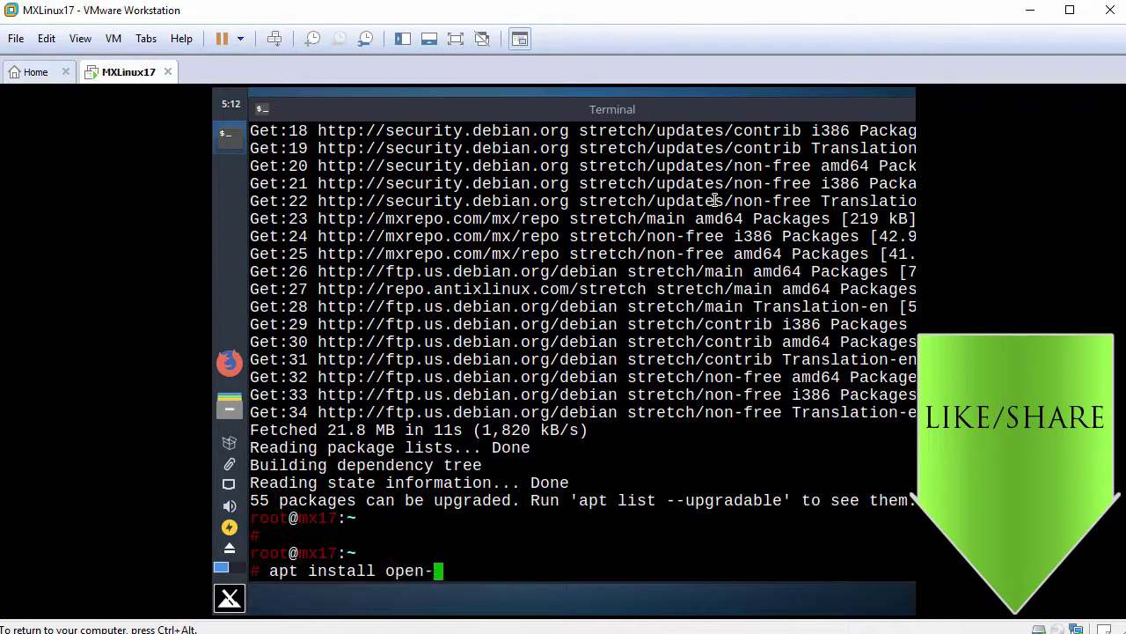
{"action": "type", "text": "vm-tools-desktop"}
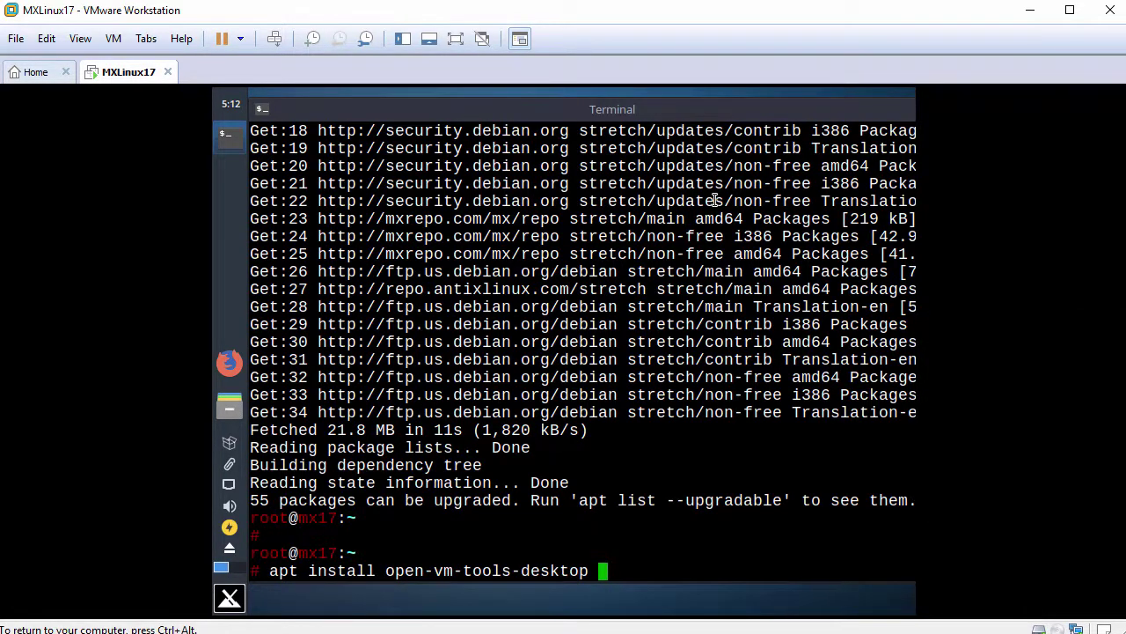
Install open-vm-tools-desktop with apt install, answering y to add it and four dependencies
{"action": "key", "text": "Return"}
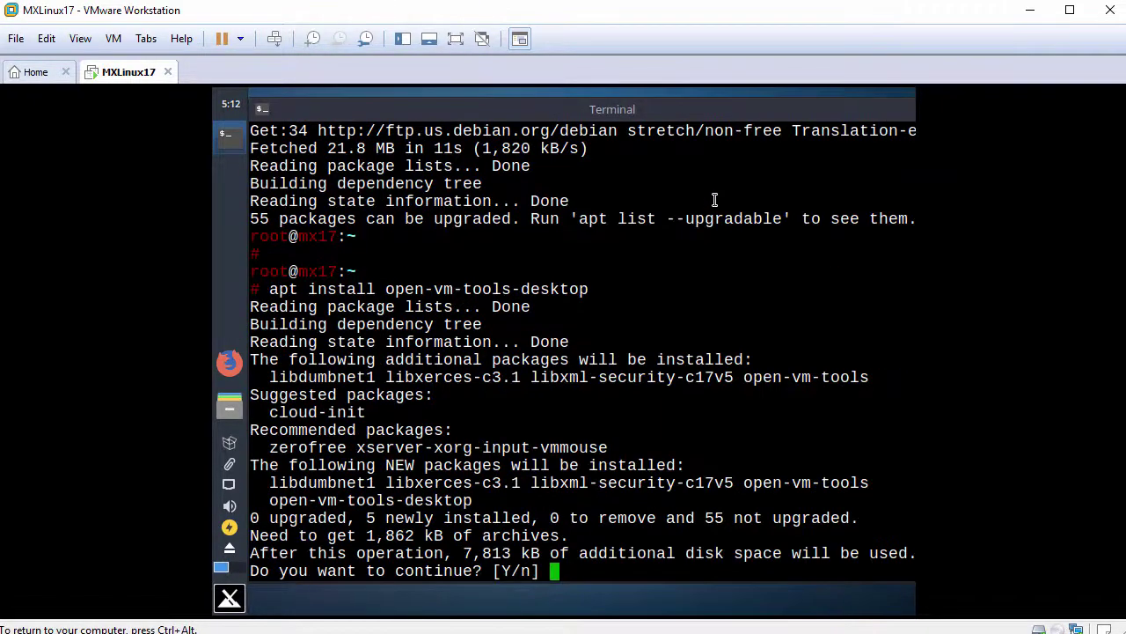
{"action": "type", "text": "y"}
{"action": "key", "text": "Return"}
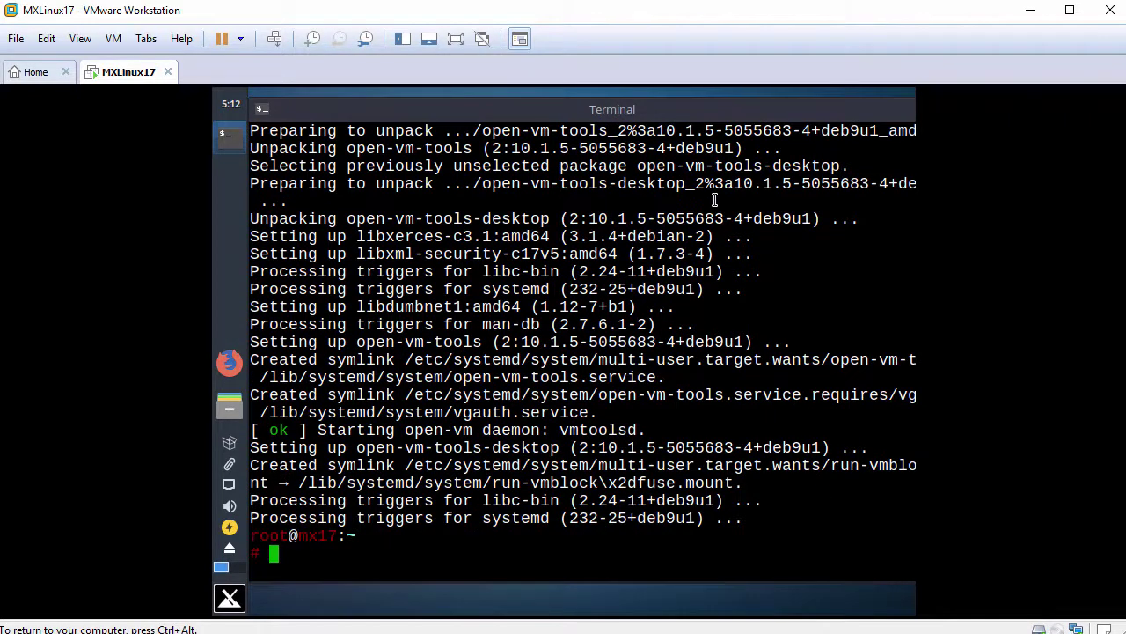
{"action": "key", "text": "Return"}
{"action": "type", "text": "reboot"}
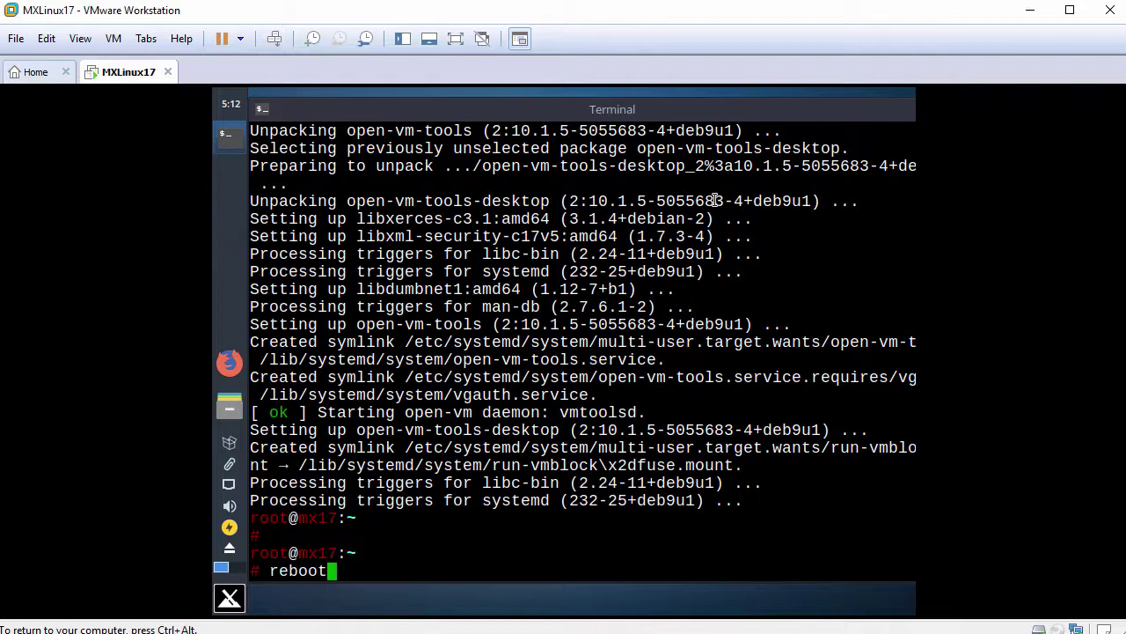
Reboot the guest, boot MX 17 Horizon from GRUB, and log in with the account password
{"action": "key", "text": "Return"}
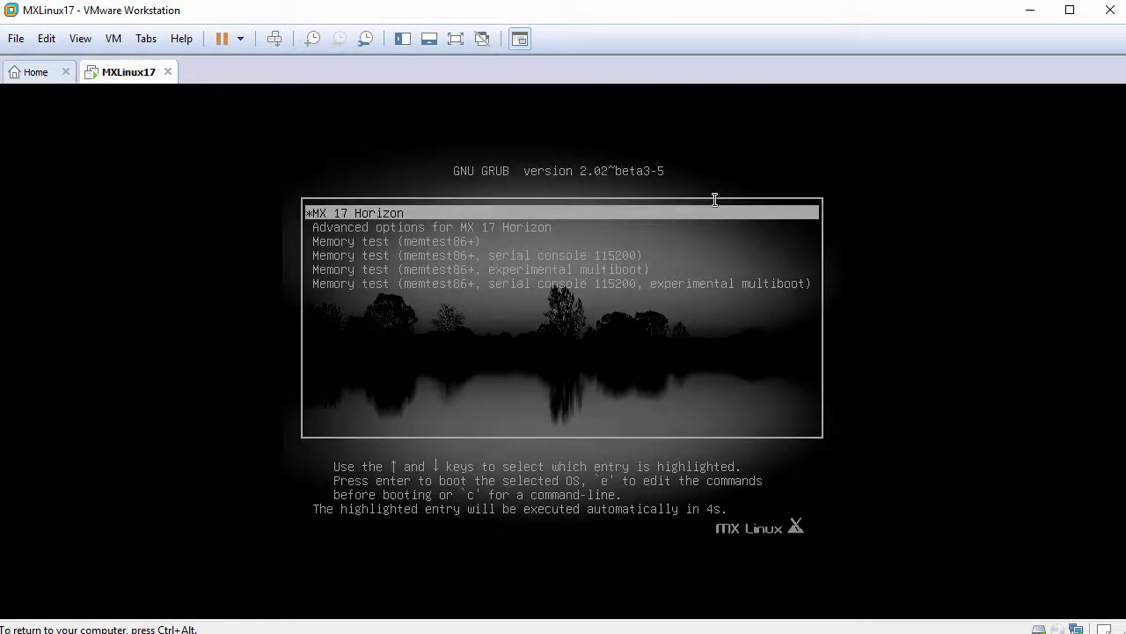
{"action": "key", "text": "Return"}
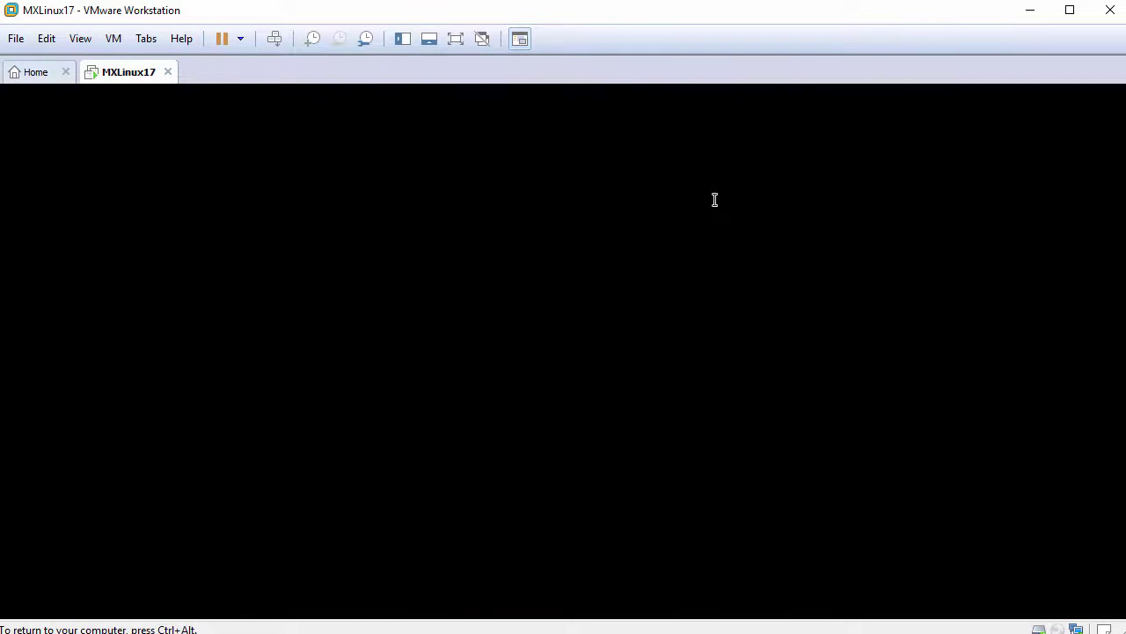
{"action": "type", "text": "********"}
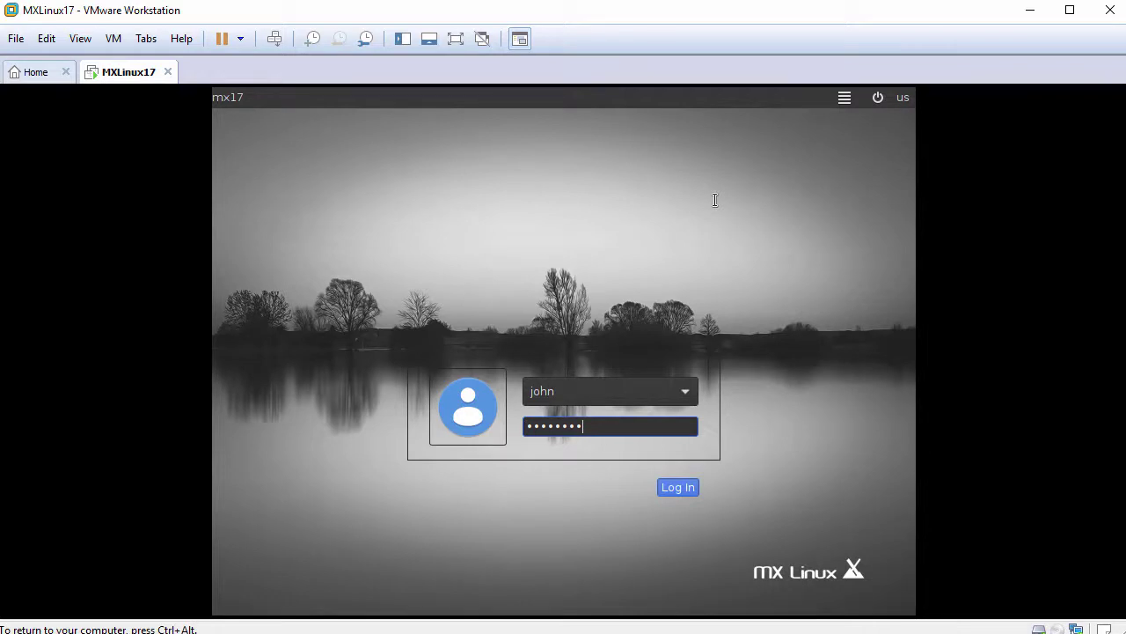
{"action": "key", "text": "Return"}
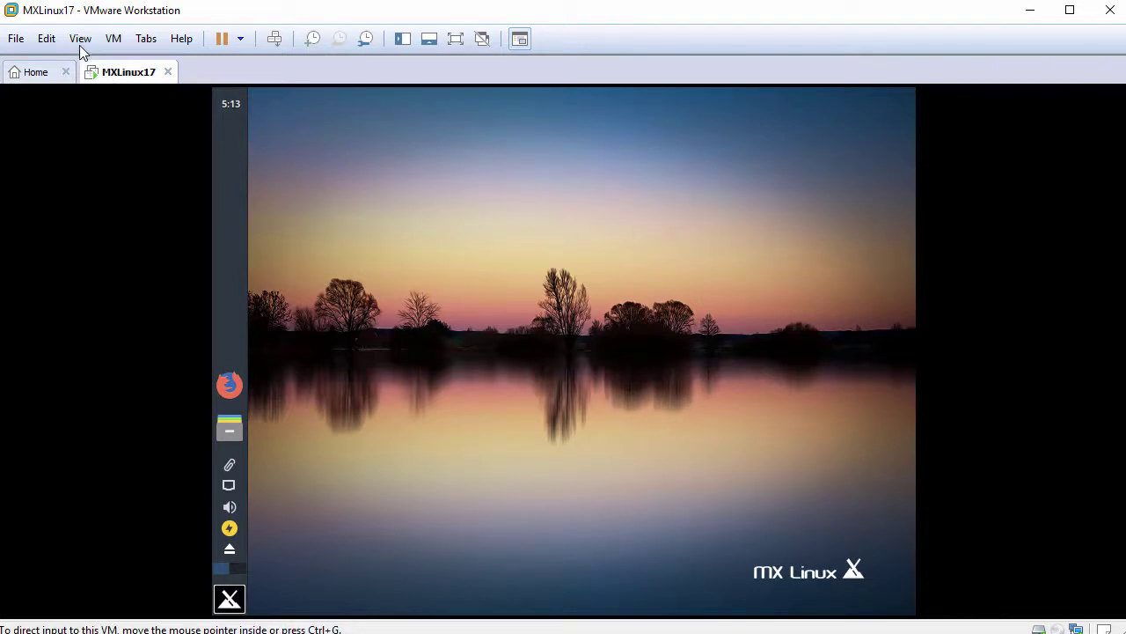
Use View > Fit Guest Now so the guest fills the window, then open File Manager
{"action": "left_click", "coordinate": [80, 39]}
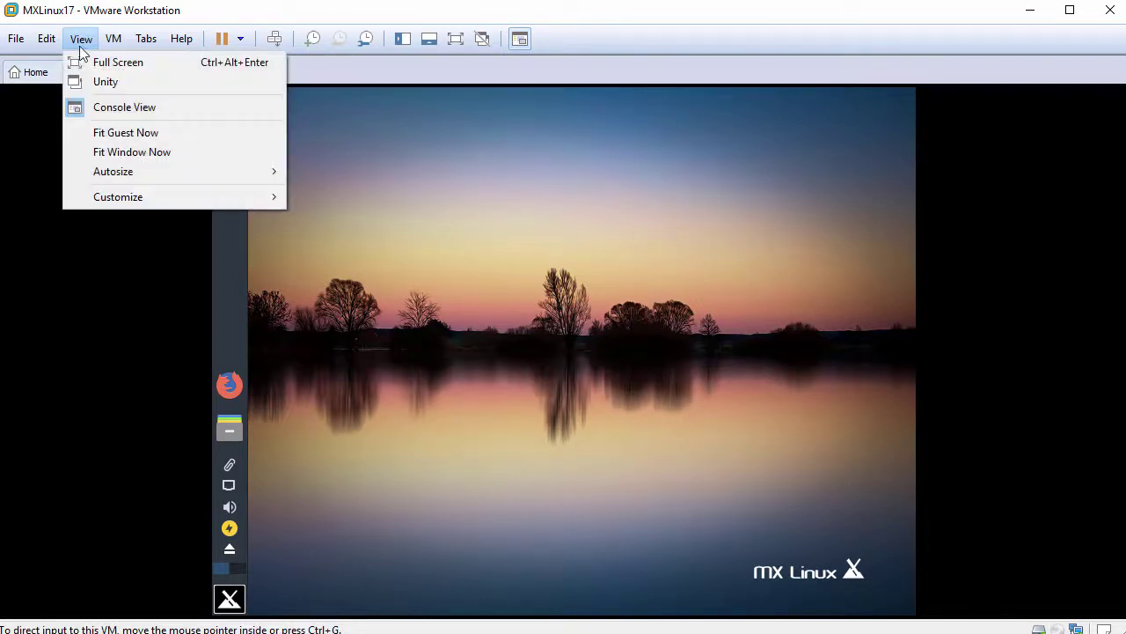
{"action": "left_click", "coordinate": [167, 136]}
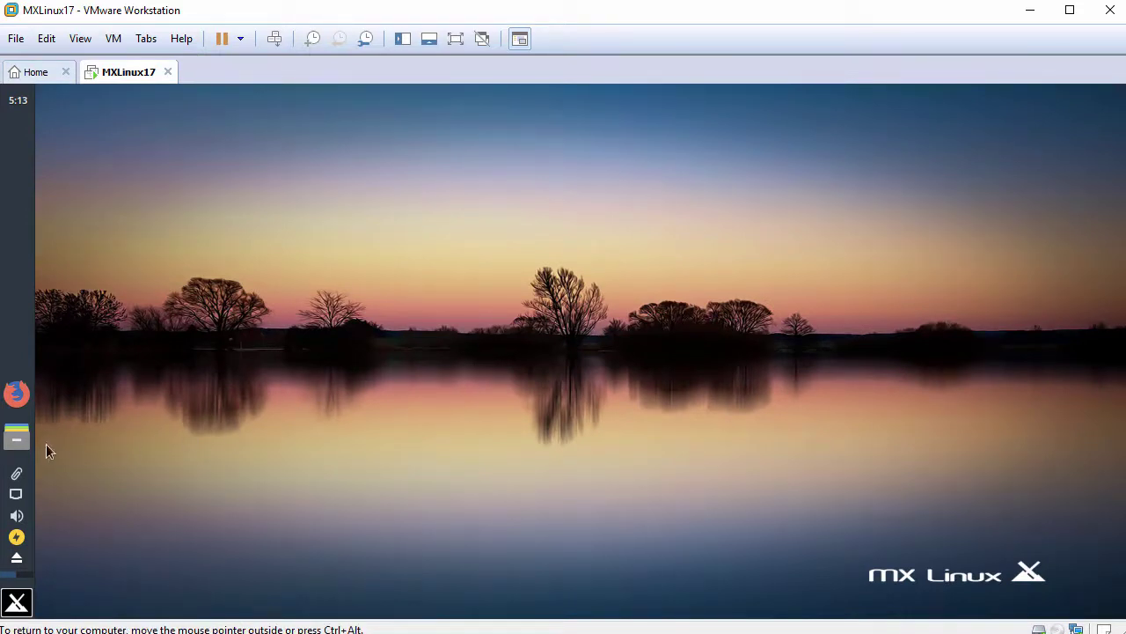
{"action": "left_click", "coordinate": [18, 440]}
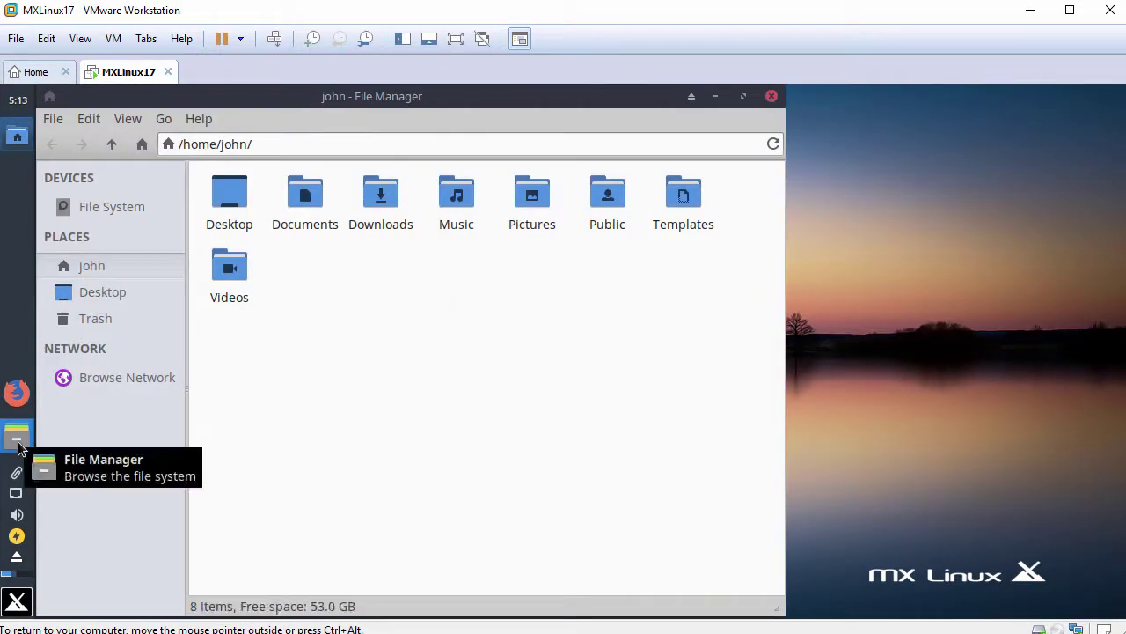
Paste FileFromHost.txt into the home folder, open it, and paste the host clipboard text inside
{"action": "right_click", "coordinate": [483, 324]}
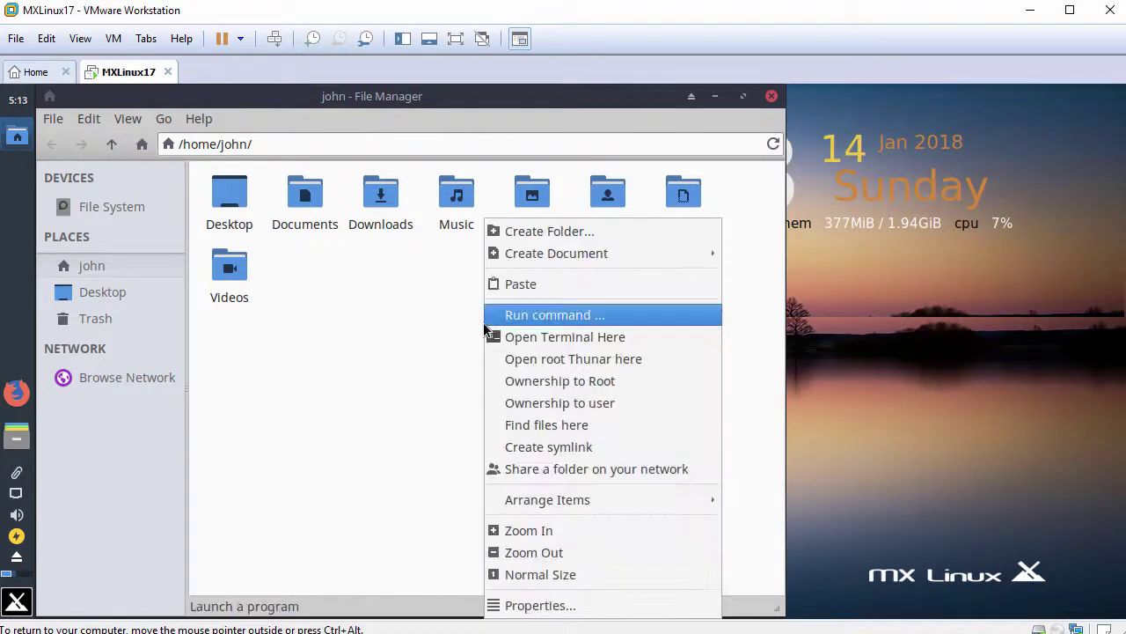
{"action": "left_click", "coordinate": [517, 286]}
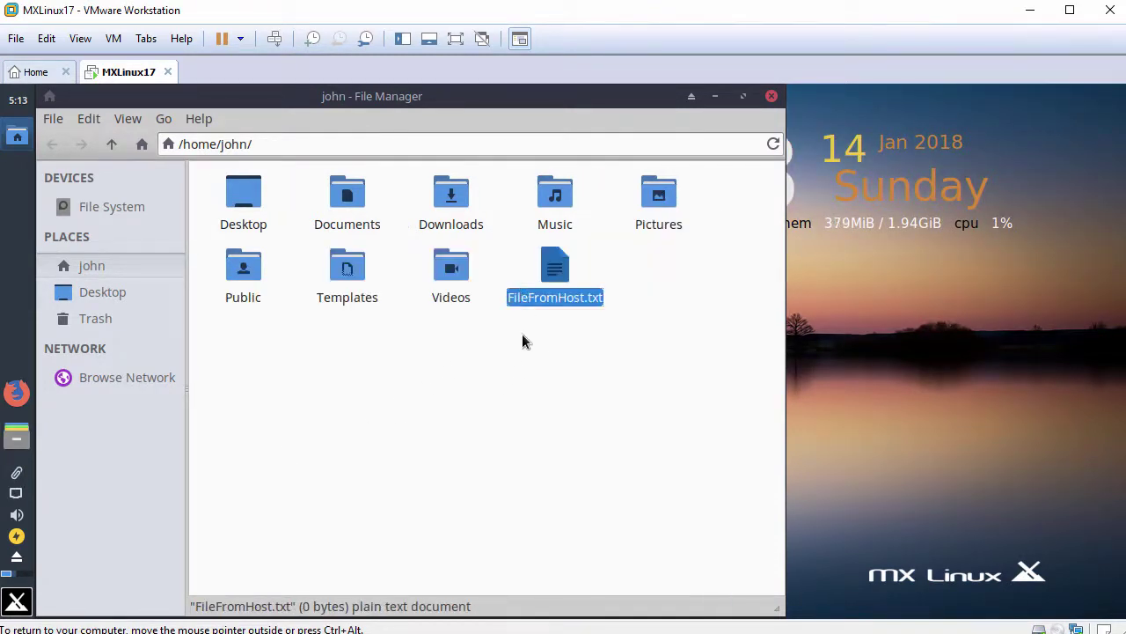
{"action": "double_click", "coordinate": [554, 271]}
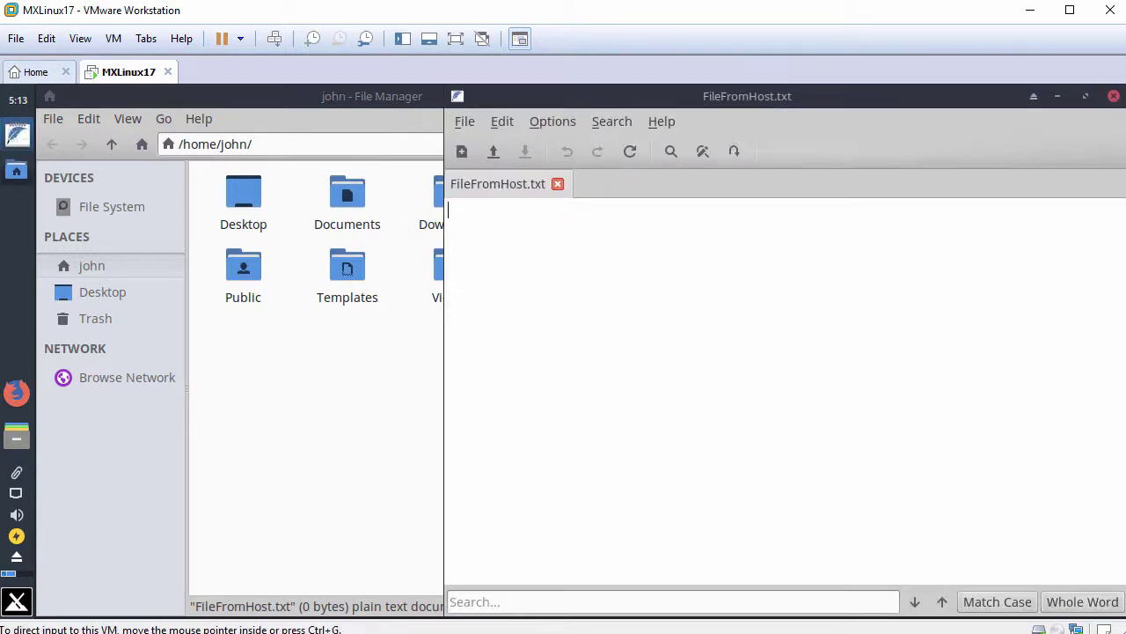
{"action": "right_click", "coordinate": [702, 246]}
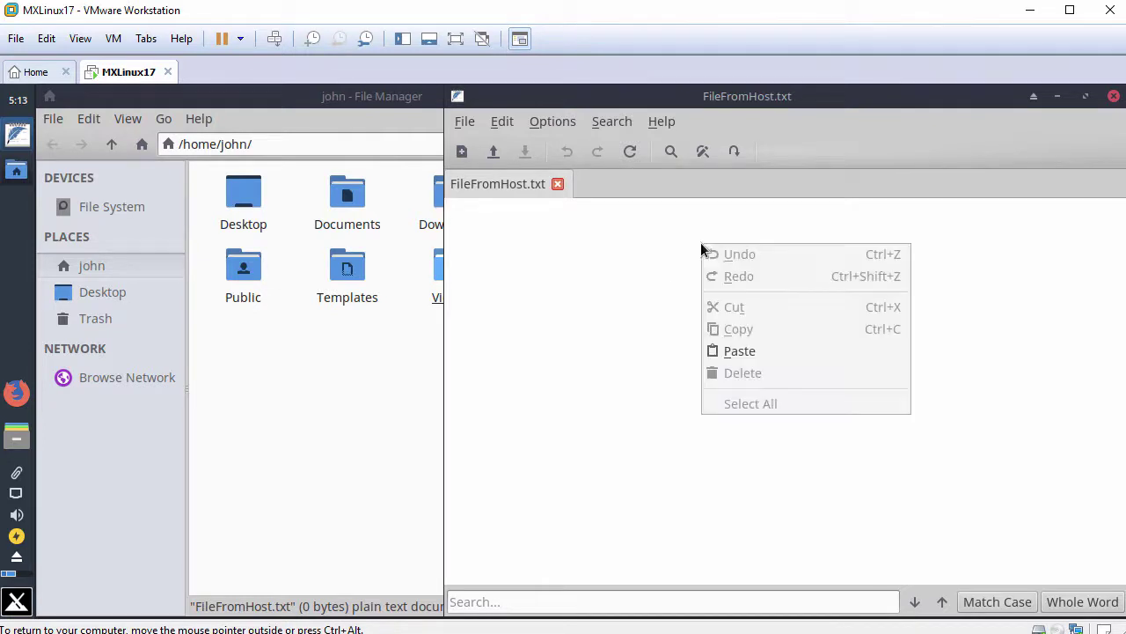
{"action": "left_click", "coordinate": [738, 351]}
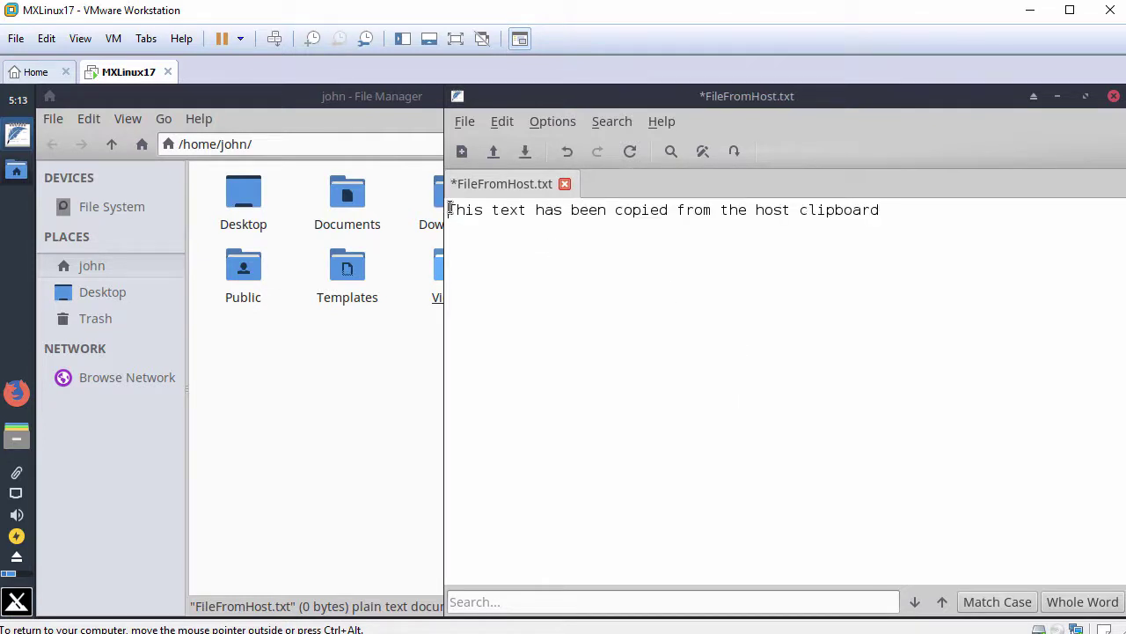
{"action": "left_click_drag", "start_coordinate": [450, 211], "coordinate": [898, 214]}
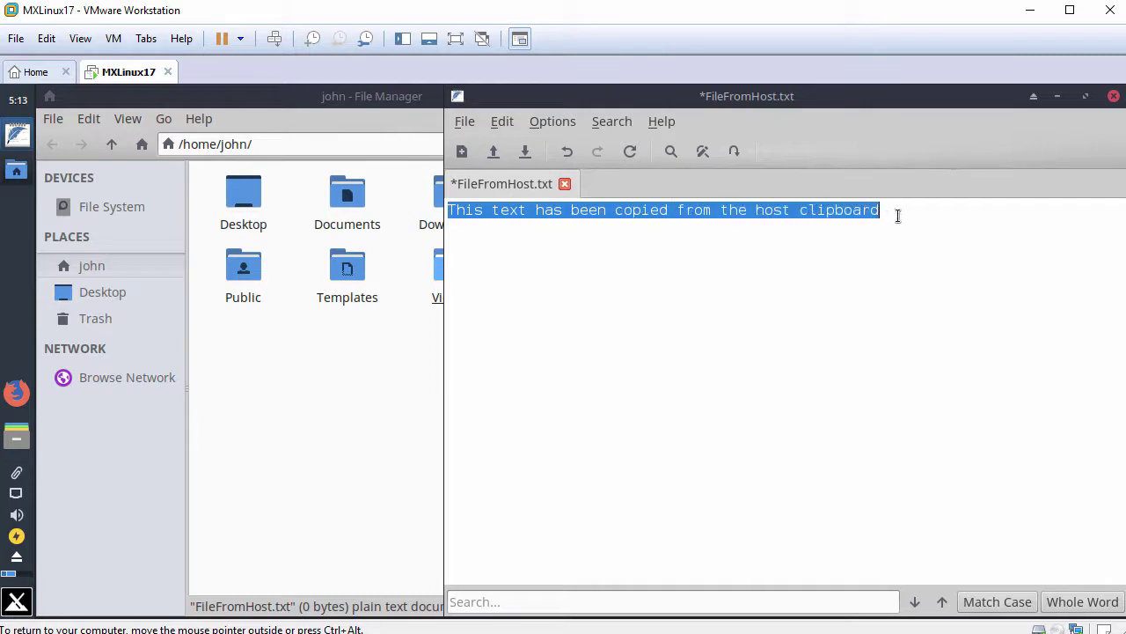
{"action": "left_click", "coordinate": [907, 218]}
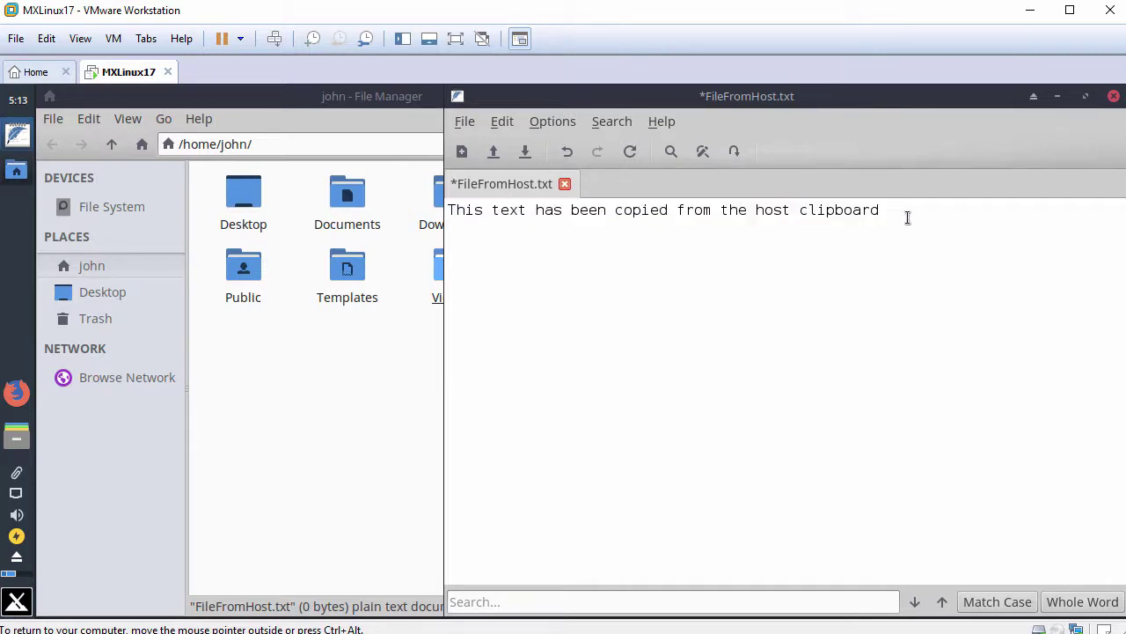
Close the editor discarding changes, then close the File Manager window
{"action": "left_click", "coordinate": [1113, 97]}
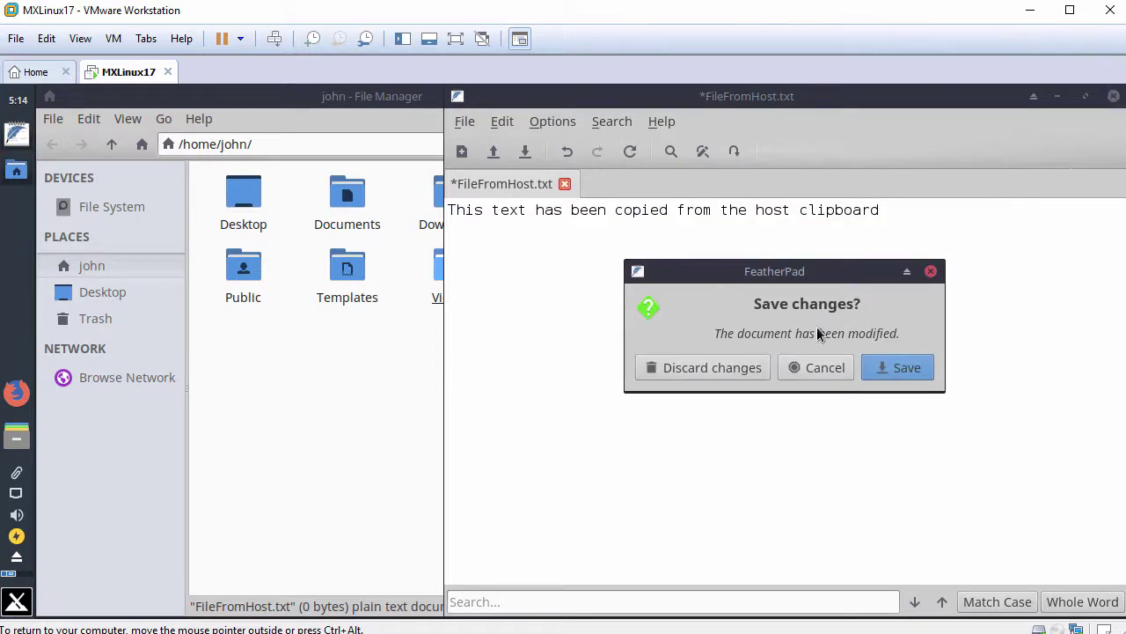
{"action": "left_click", "coordinate": [734, 368]}
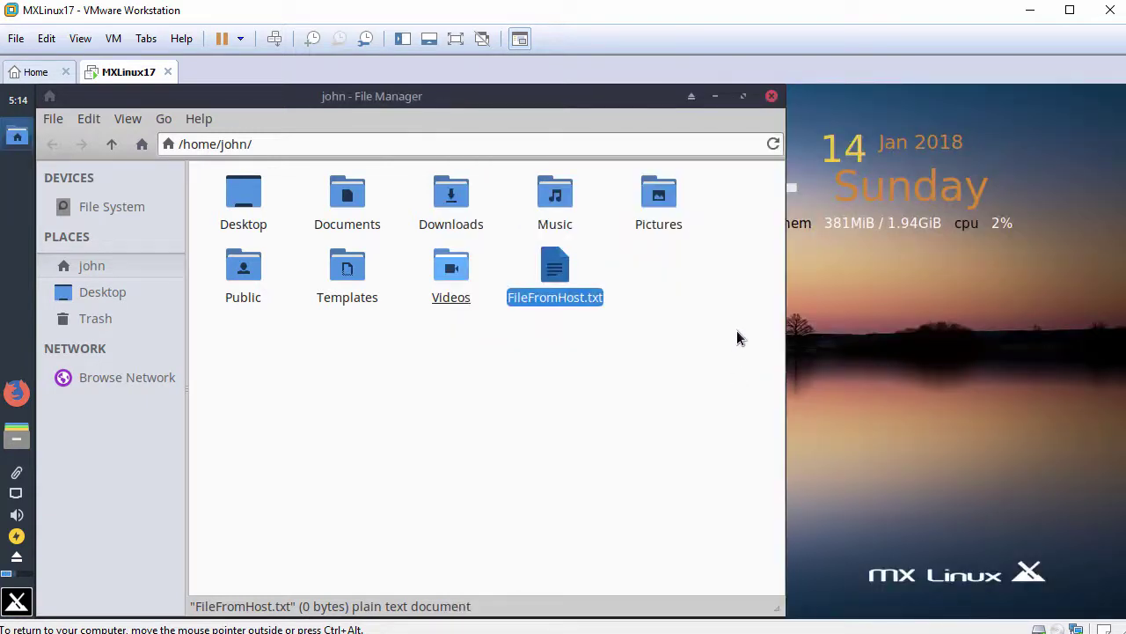
{"action": "left_click", "coordinate": [772, 96]}
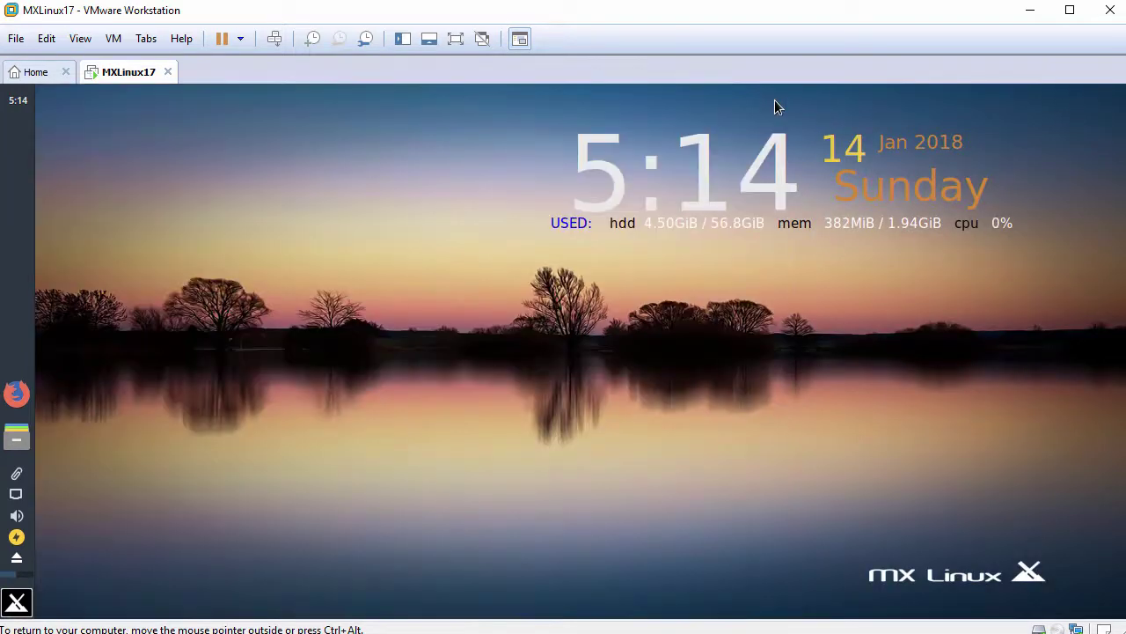
Open a terminal on the Desktop, enlarge its text, and run hostnamectl to show hostname mx17
{"action": "right_click", "coordinate": [356, 227]}
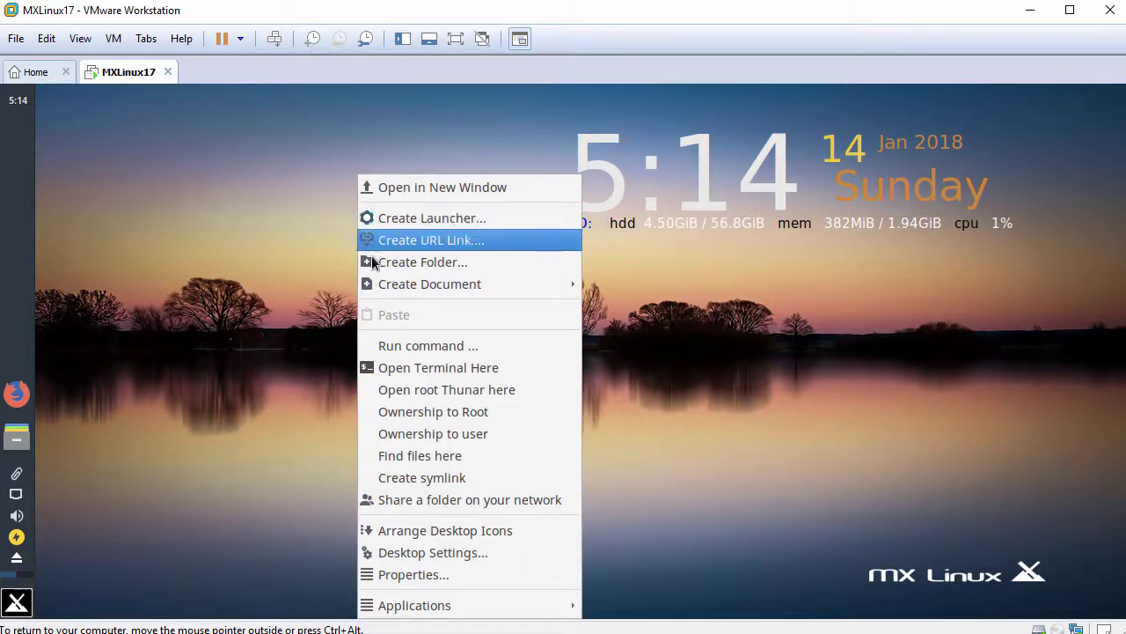
{"action": "left_click", "coordinate": [401, 368]}
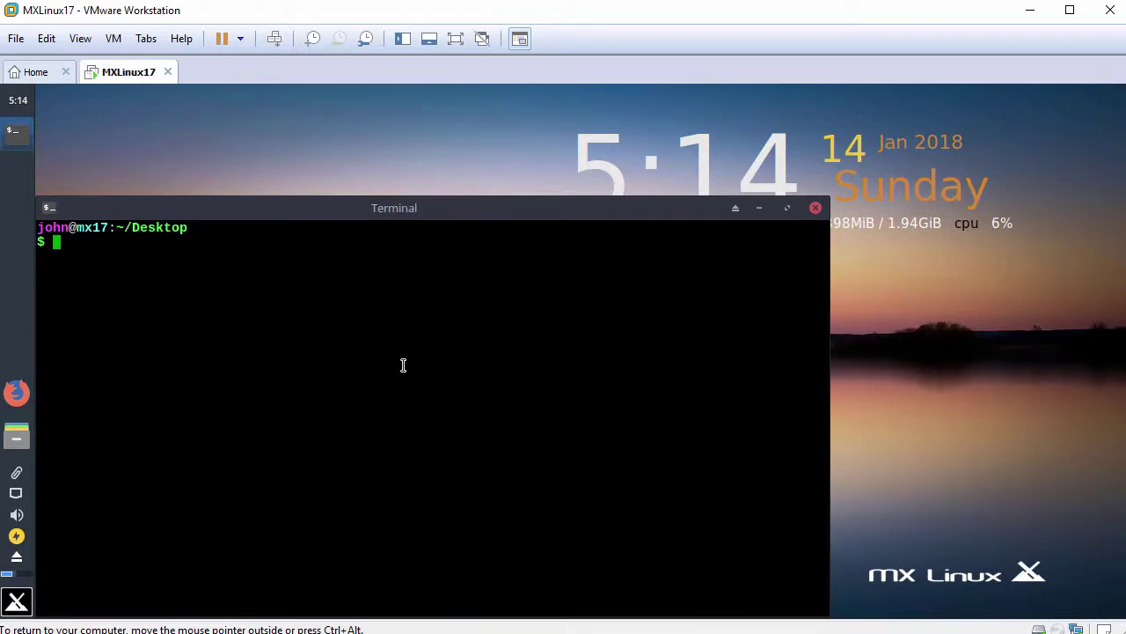
{"action": "key", "text": "ctrl+plus"}
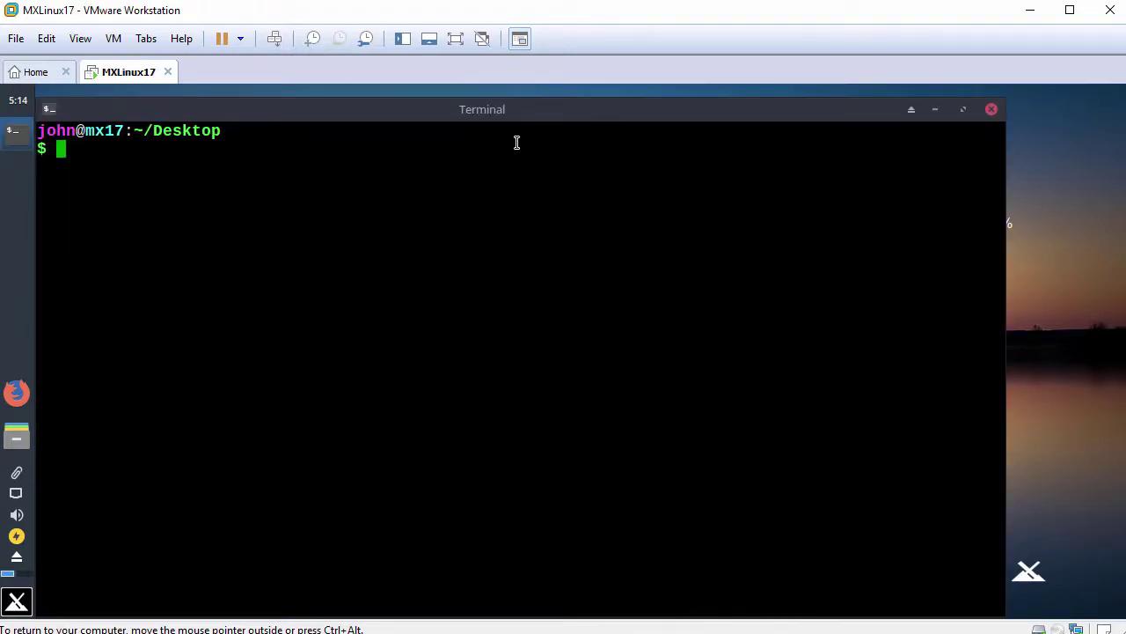
{"action": "mouse_move", "coordinate": [536, 105]}
{"action": "left_mouse_down"}
{"action": "mouse_move", "coordinate": [530, 167]}
{"action": "mouse_move", "coordinate": [545, 106]}
{"action": "left_mouse_up"}
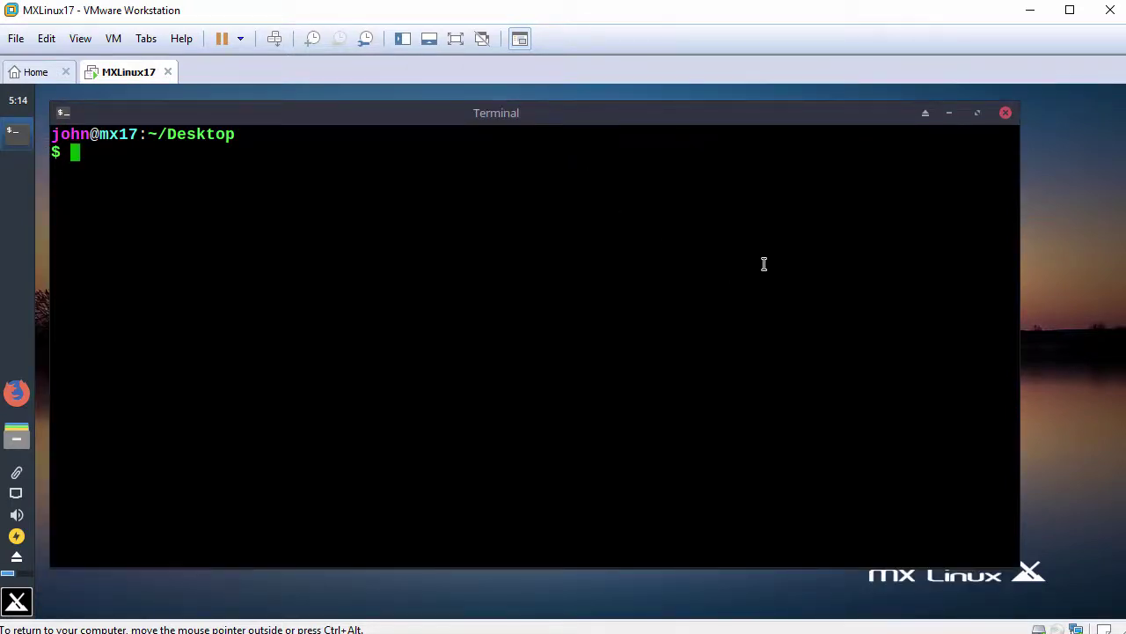
{"action": "key", "text": "Return"}
{"action": "type", "text": "hostnamectl"}
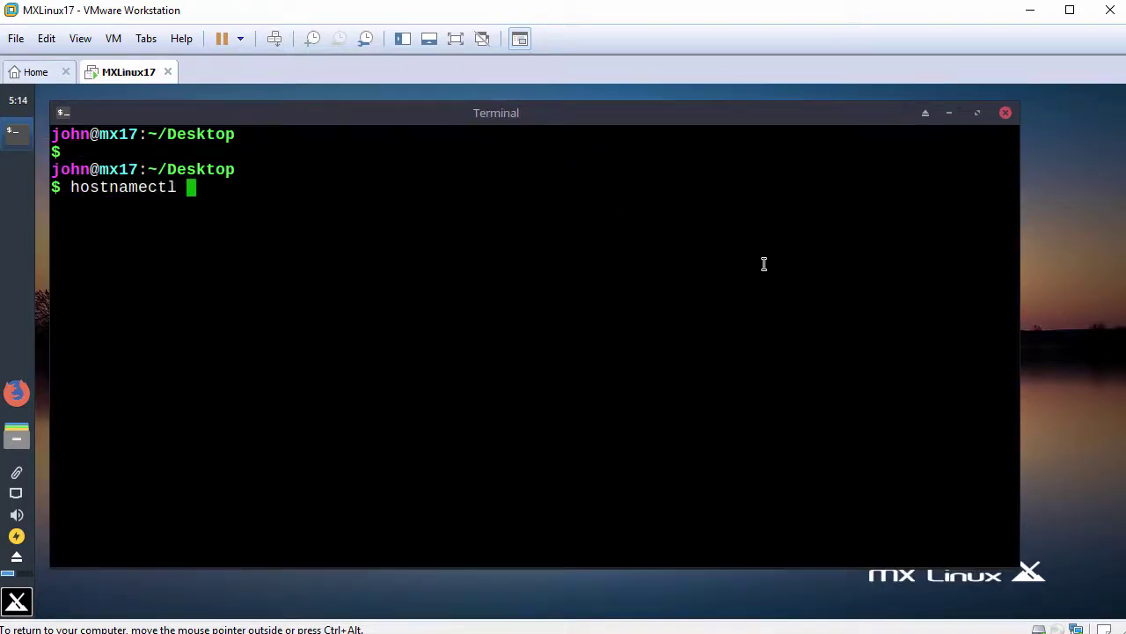
{"action": "key", "text": "Return"}
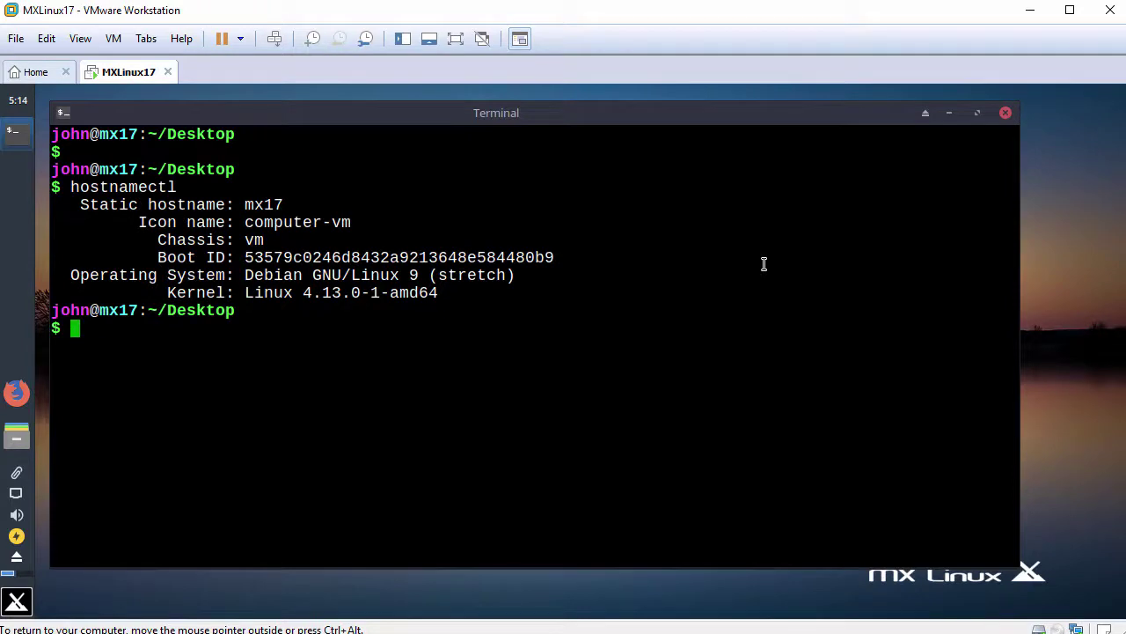
Print /etc/mx-version (MX-17_x64 Horizon) and /etc/debian_version (9.3), then exit the terminal
{"action": "key", "text": "Return"}
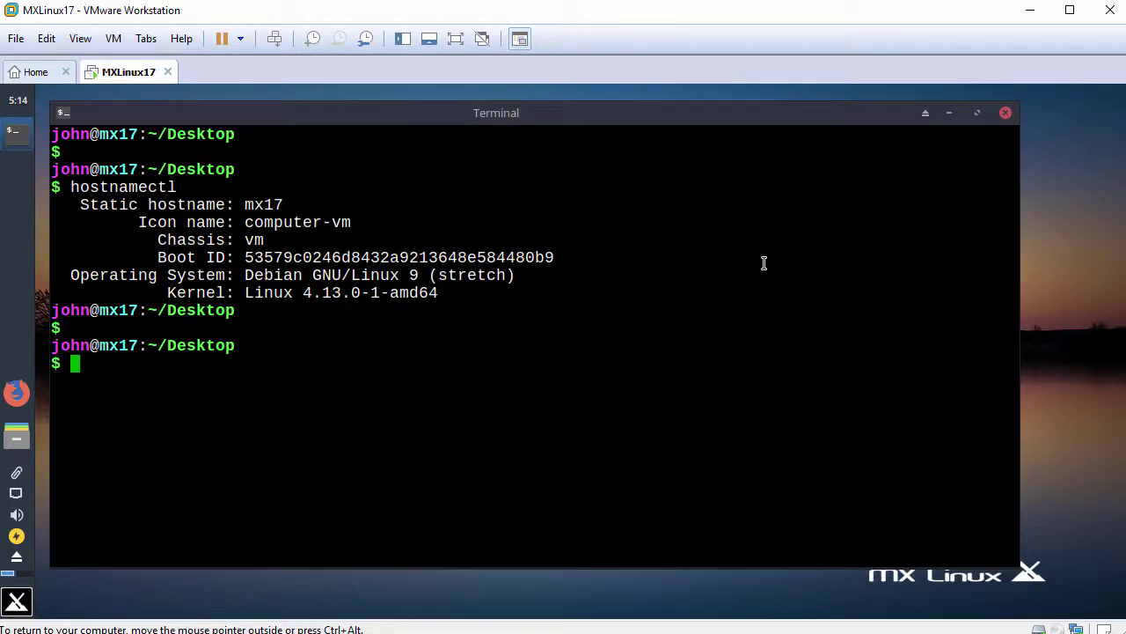
{"action": "type", "text": "cat /etc/"}
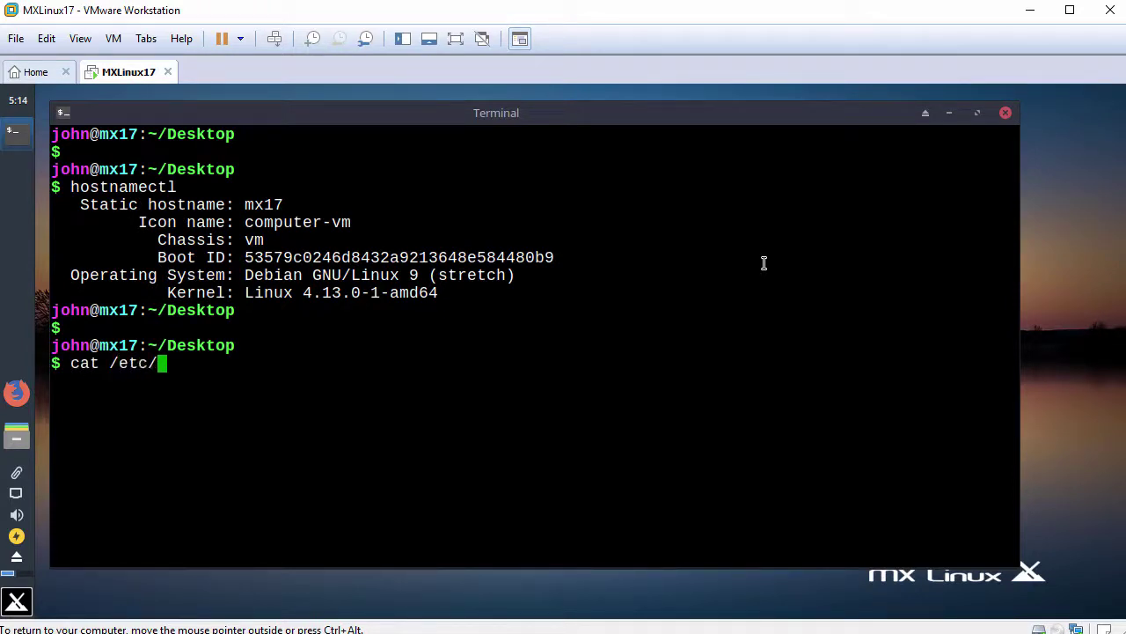
{"action": "type", "text": "mx-"}
{"action": "key", "text": "Tab"}
{"action": "key", "text": "Return"}
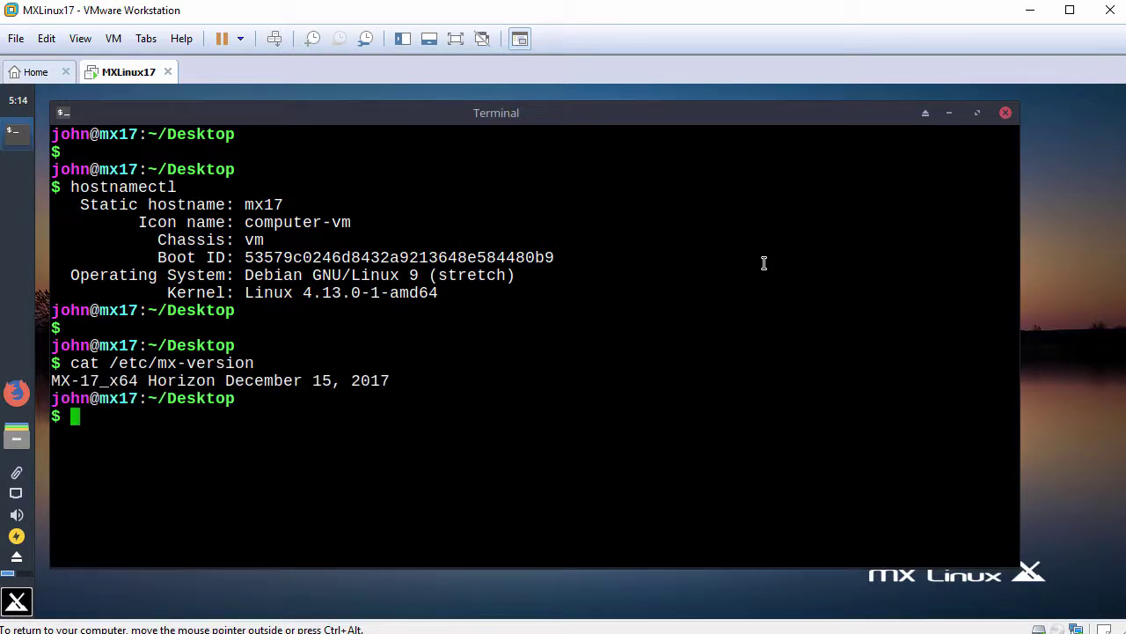
{"action": "key", "text": "Return"}
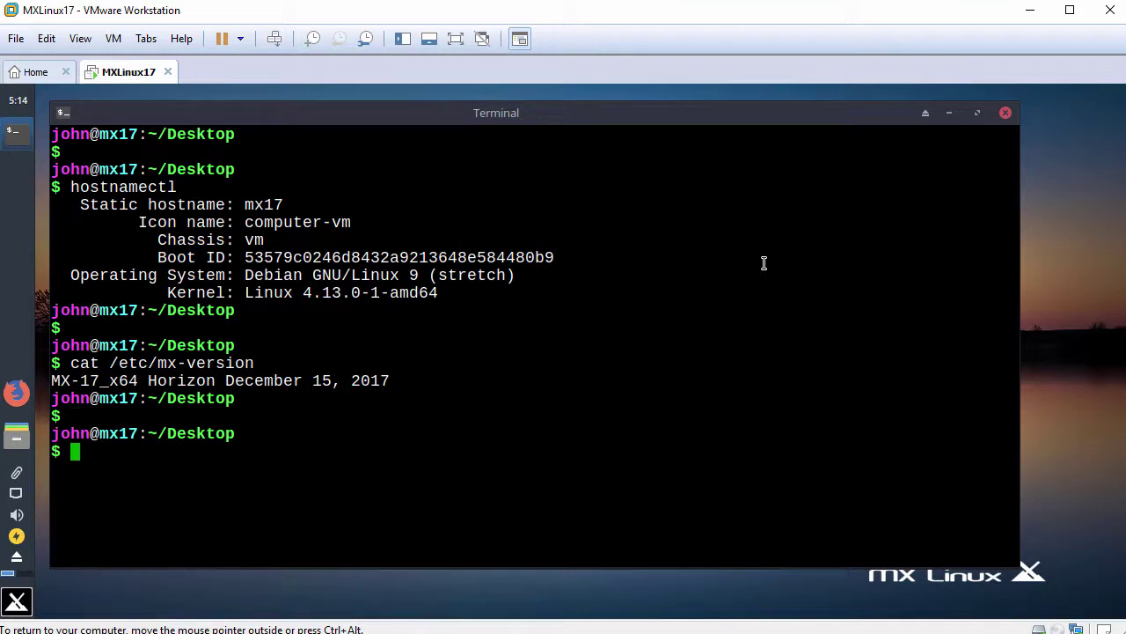
{"action": "type", "text": "cat /etc/debian"}
{"action": "key", "text": "Tab"}
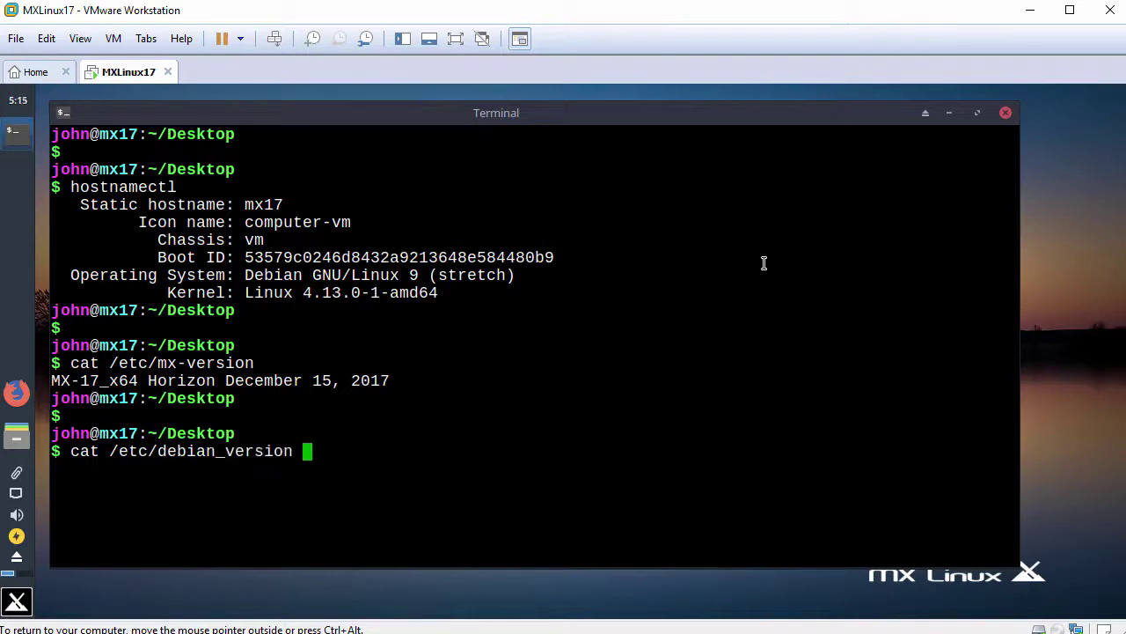
{"action": "key", "text": "Return"}
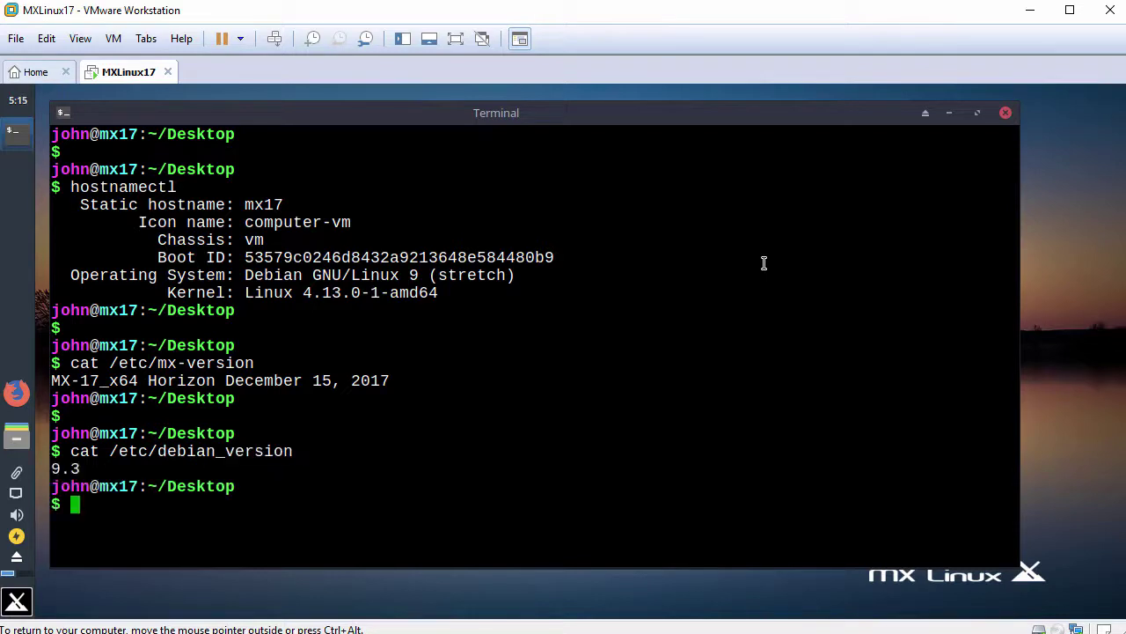
{"action": "type", "text": "exit"}
{"action": "key", "text": "Return"}
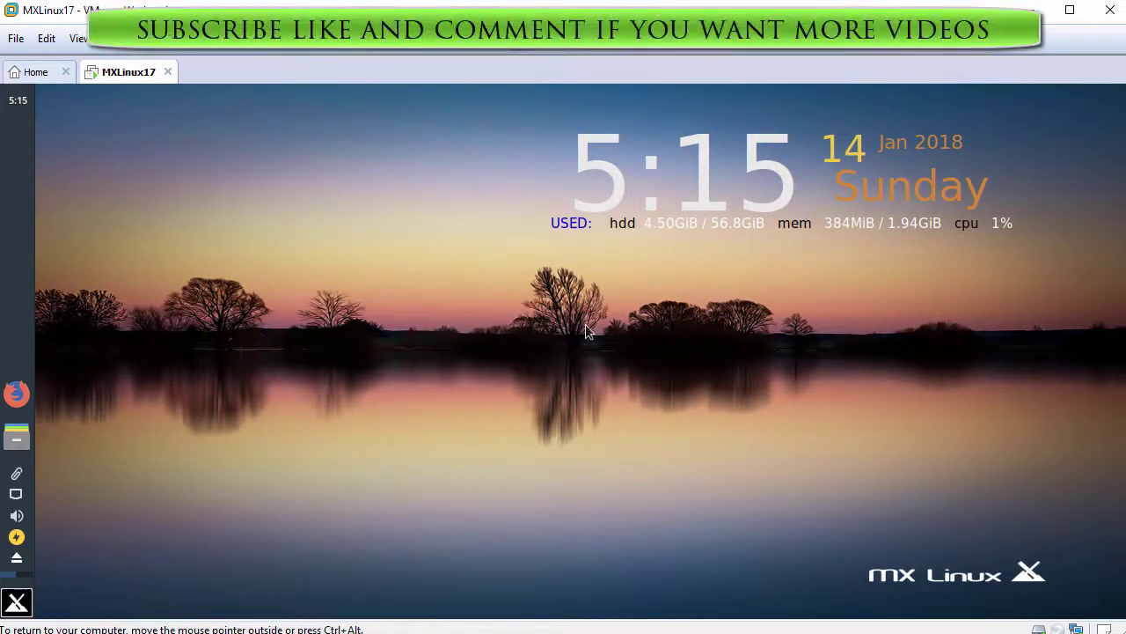
Browse each Whisker menu category from Recently Used to System, close it, and release input with Ctrl+Alt
{"action": "left_click", "coordinate": [20, 603]}
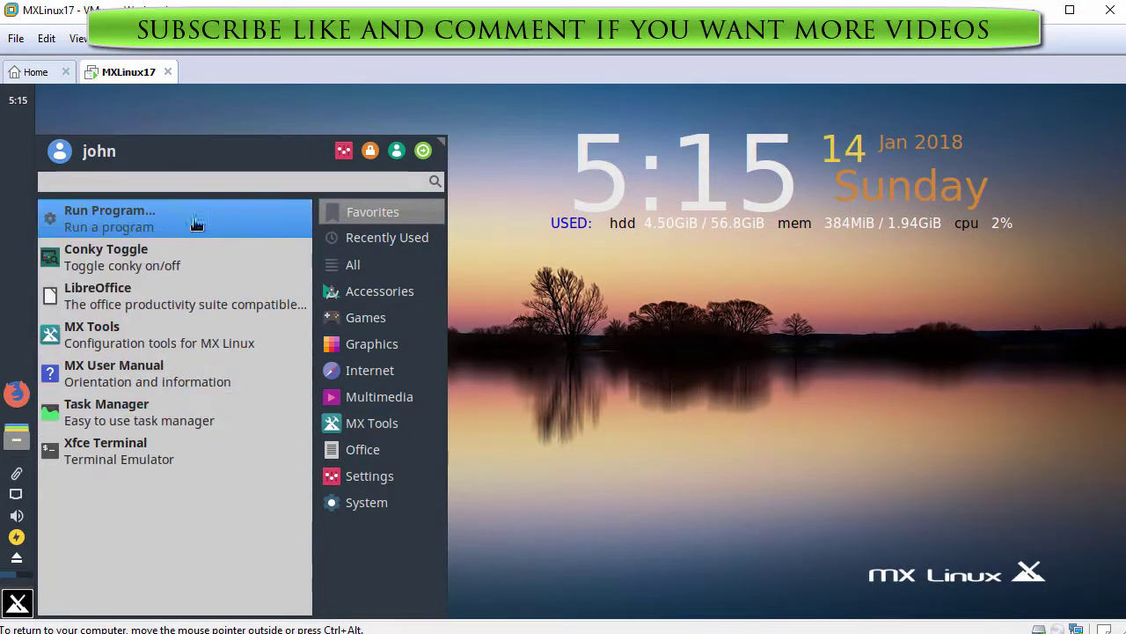
{"action": "left_click", "coordinate": [377, 236]}
{"action": "left_click", "coordinate": [377, 267]}
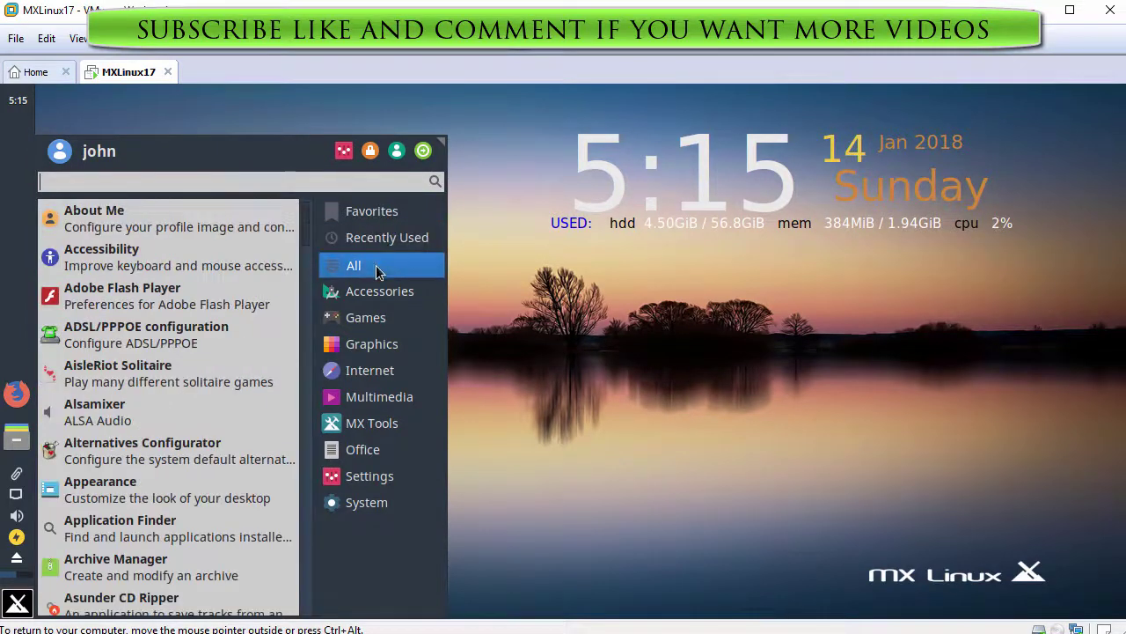
{"action": "left_click", "coordinate": [379, 294]}
{"action": "left_click", "coordinate": [381, 320]}
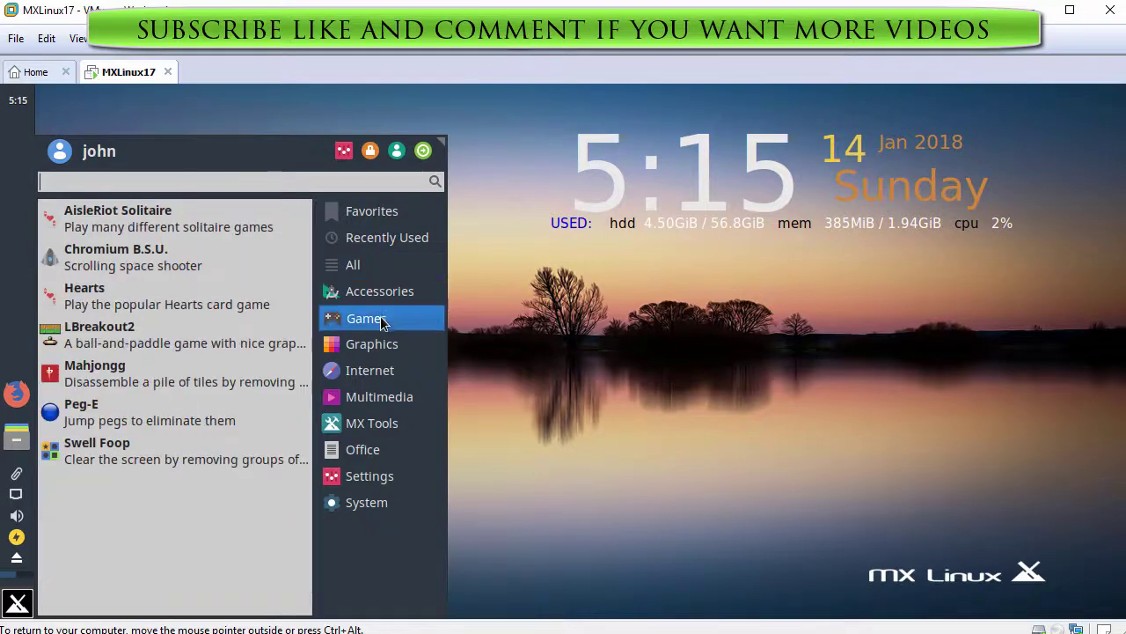
{"action": "left_click", "coordinate": [380, 343]}
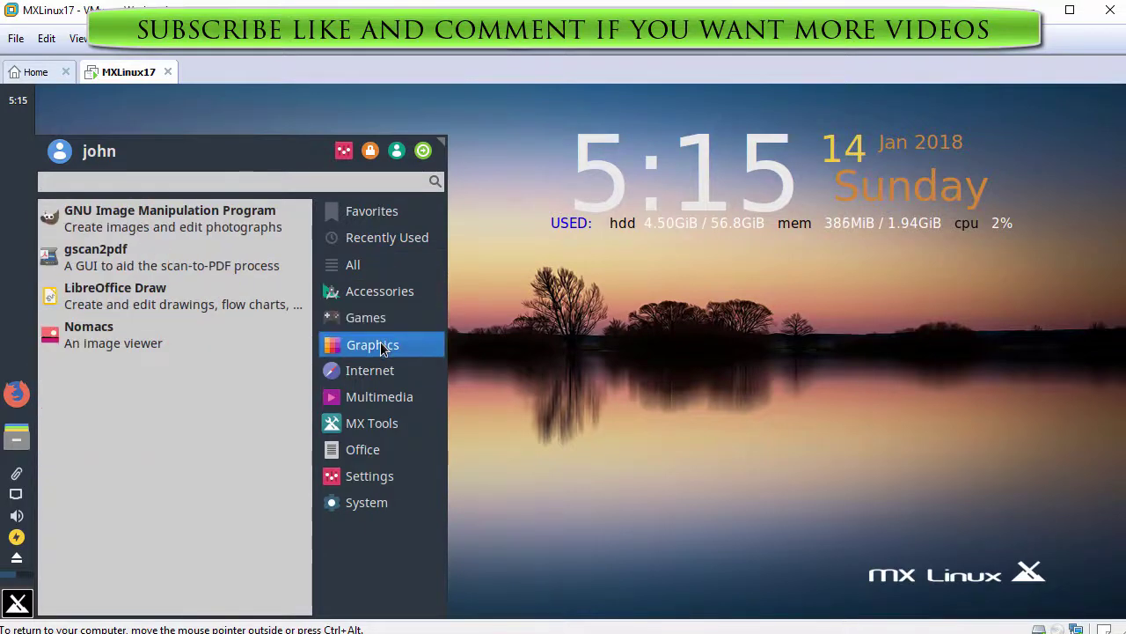
{"action": "left_click", "coordinate": [381, 370]}
{"action": "left_click", "coordinate": [381, 398]}
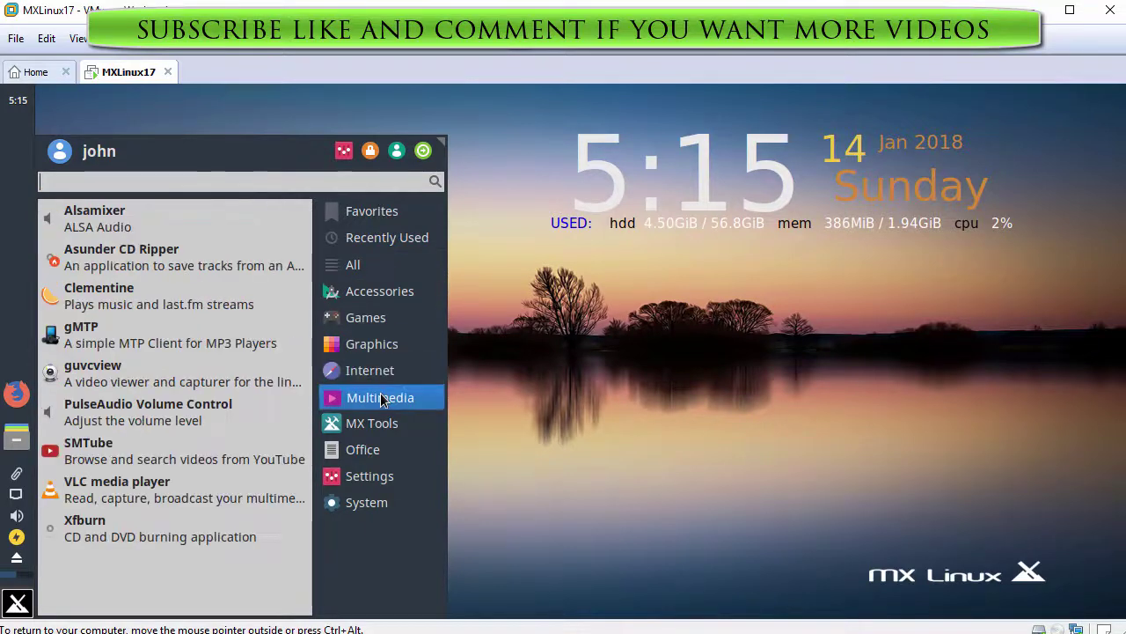
{"action": "left_click", "coordinate": [374, 424]}
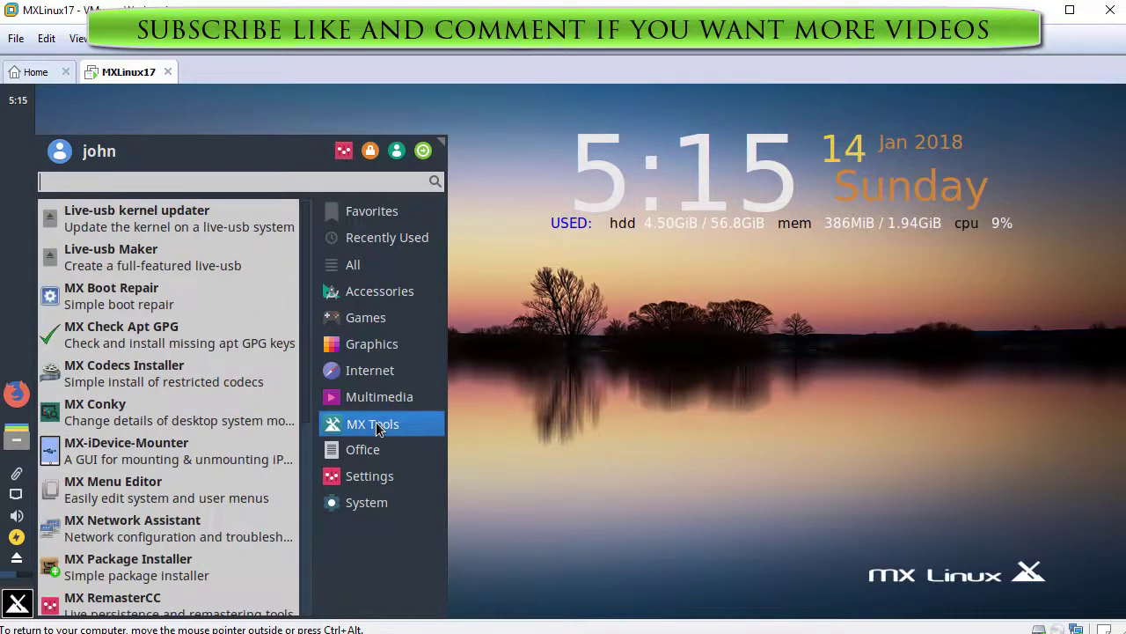
{"action": "left_click", "coordinate": [373, 450]}
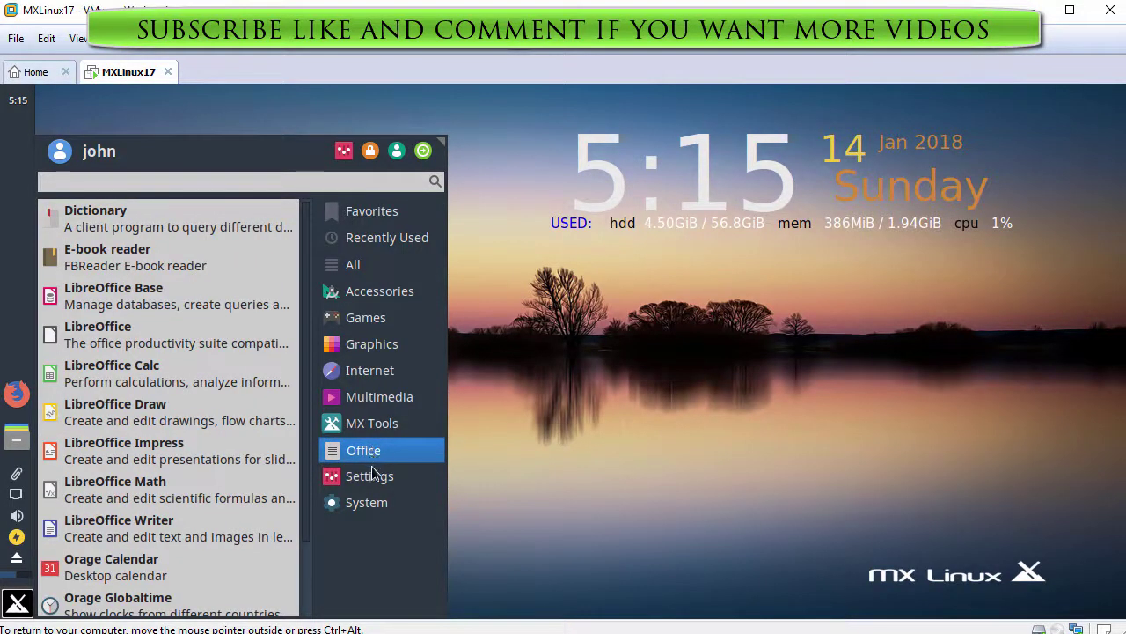
{"action": "left_click", "coordinate": [372, 480]}
{"action": "left_click", "coordinate": [373, 504]}
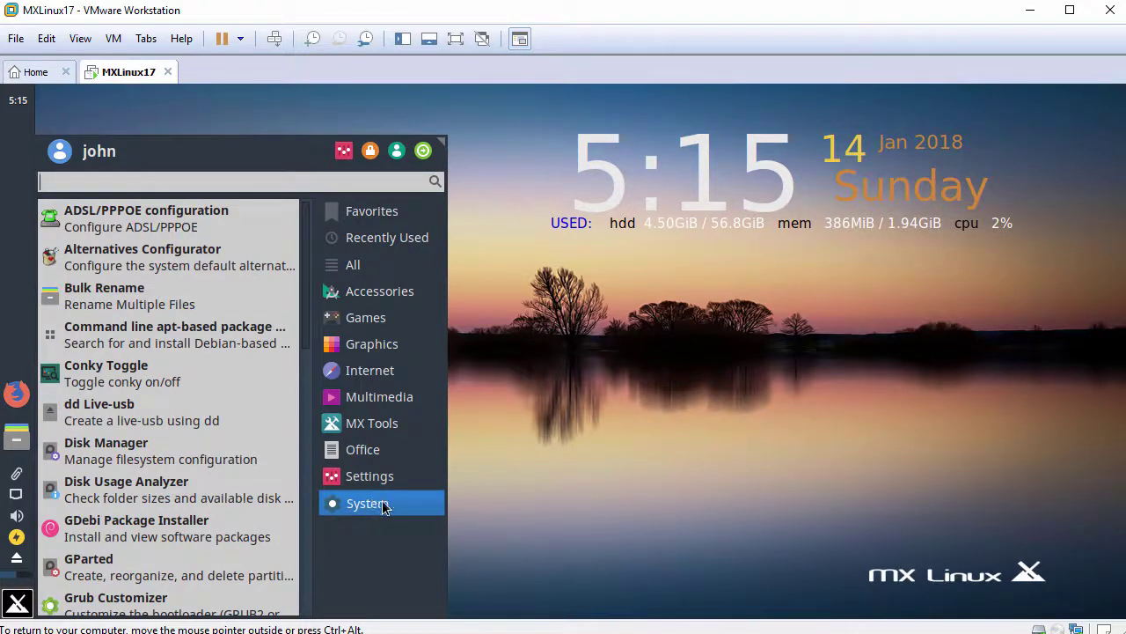
{"action": "left_click", "coordinate": [555, 453]}
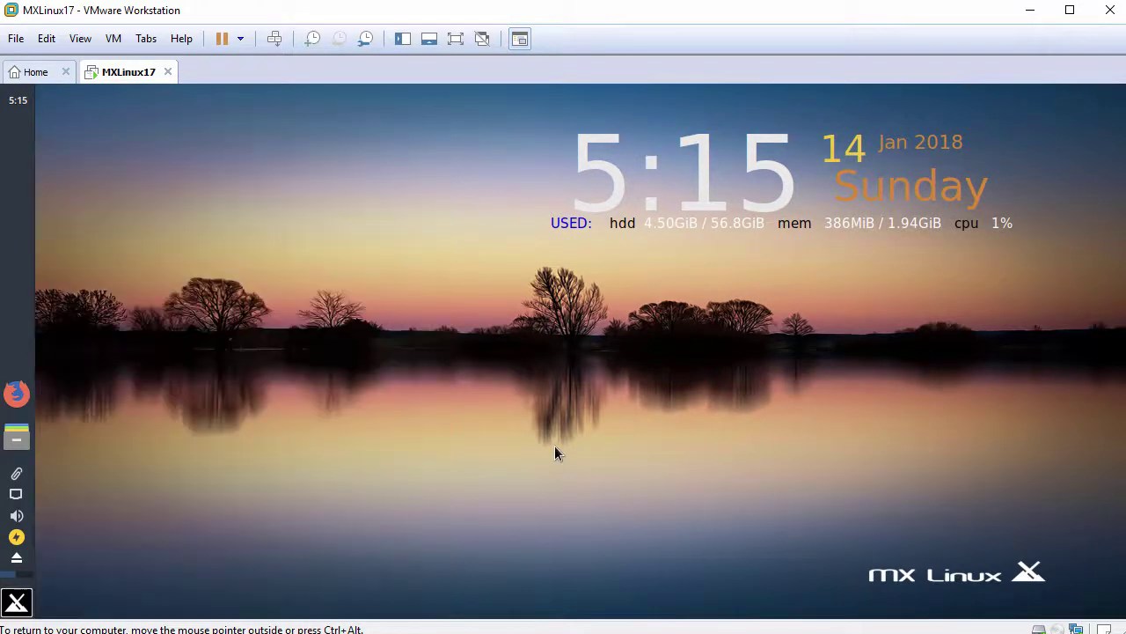
{"action": "key", "text": "ctrl+alt"}
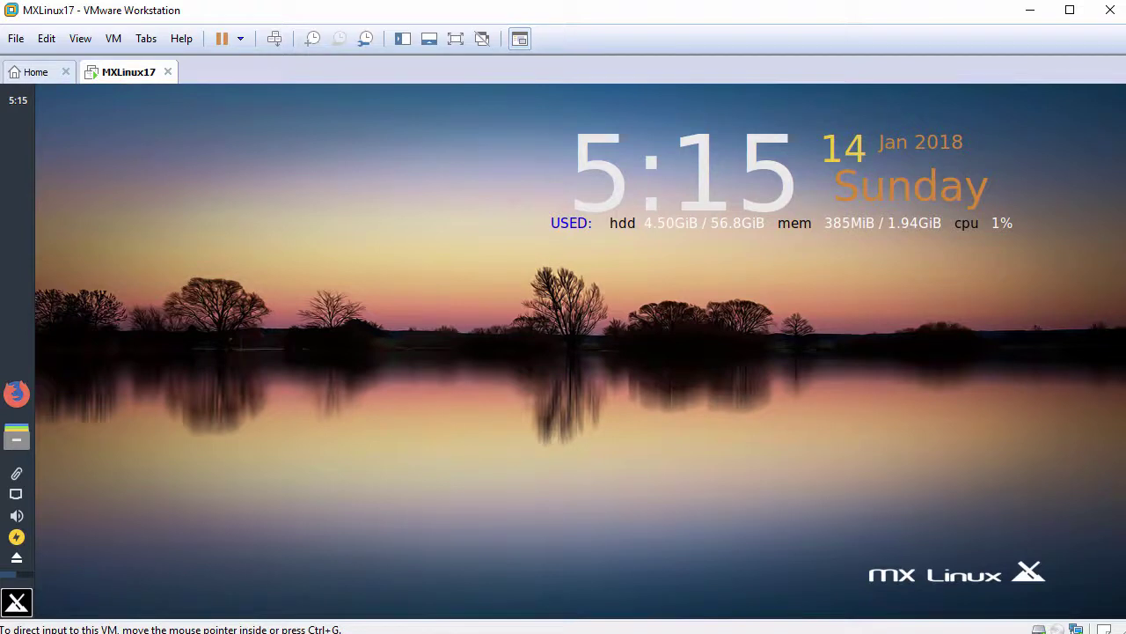